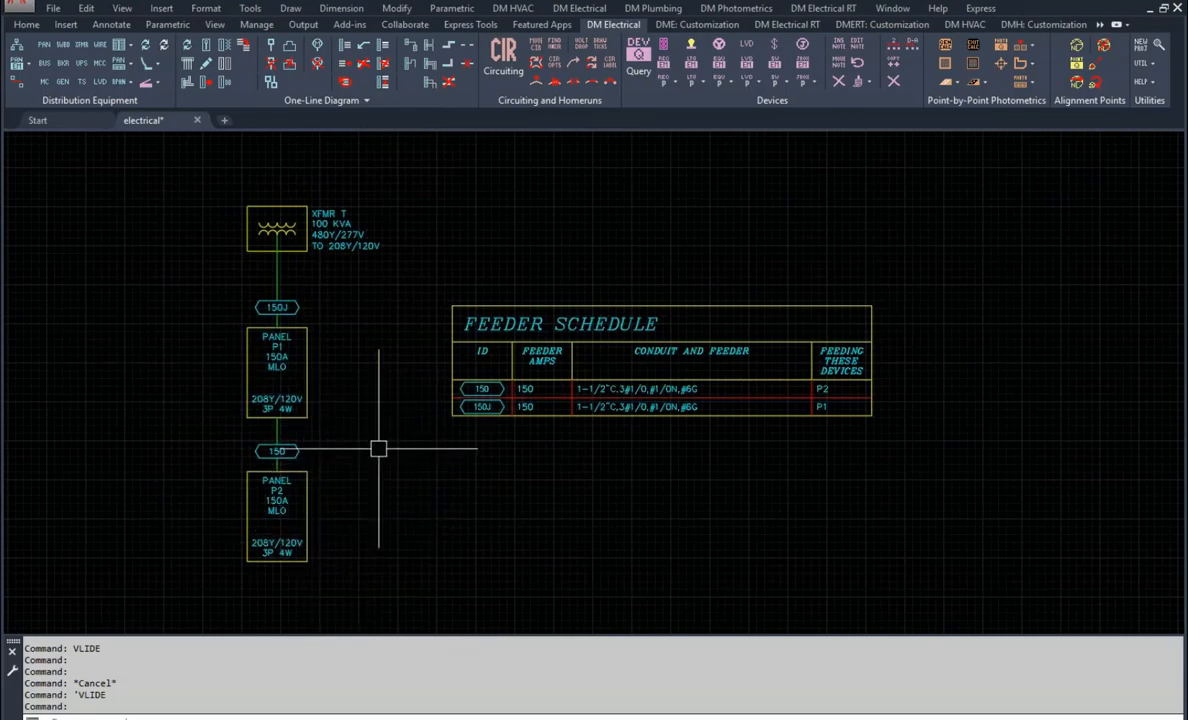
# Review the feeder ground sizing options of panel P1, leaving the ground set to Size Automatically.
pyautogui.scroll(2, 358, 416)
pyautogui.moveTo(358, 416)
pyautogui.mouseDown(button='middle')
pyautogui.moveTo(488, 455)
pyautogui.moveTo(489, 442)
pyautogui.mouseUp(button='middle')
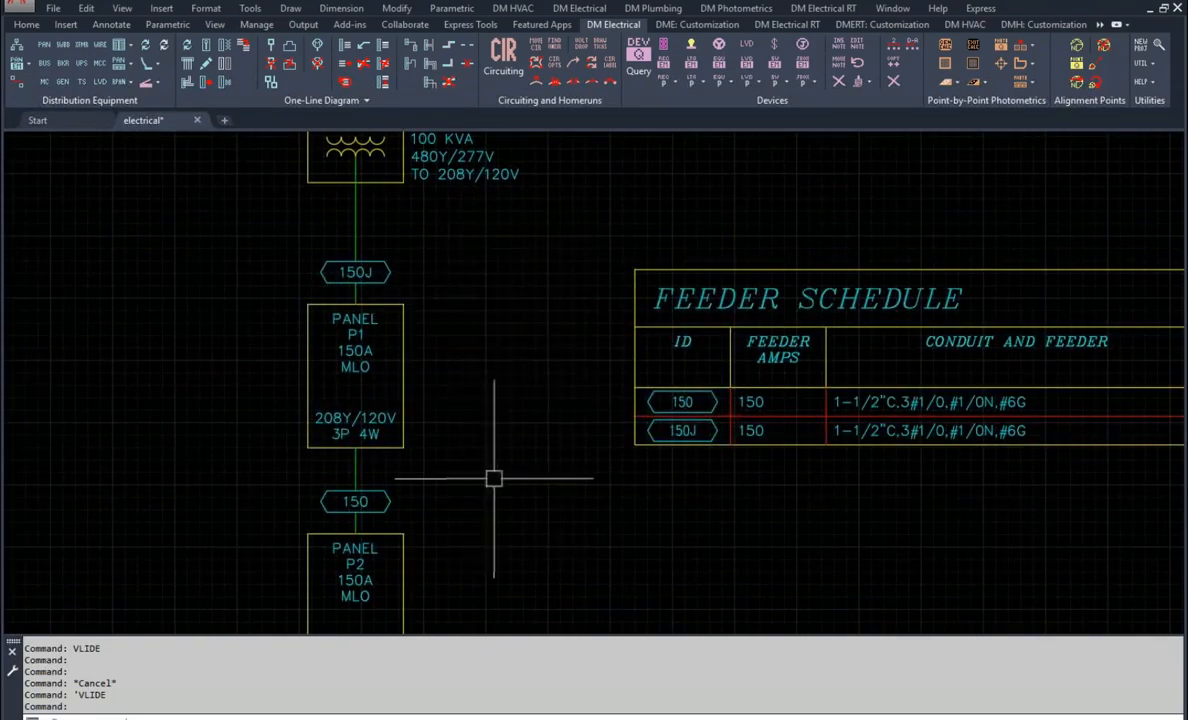
pyautogui.moveTo(522, 506); pyautogui.dragTo(286, 495, button='middle')
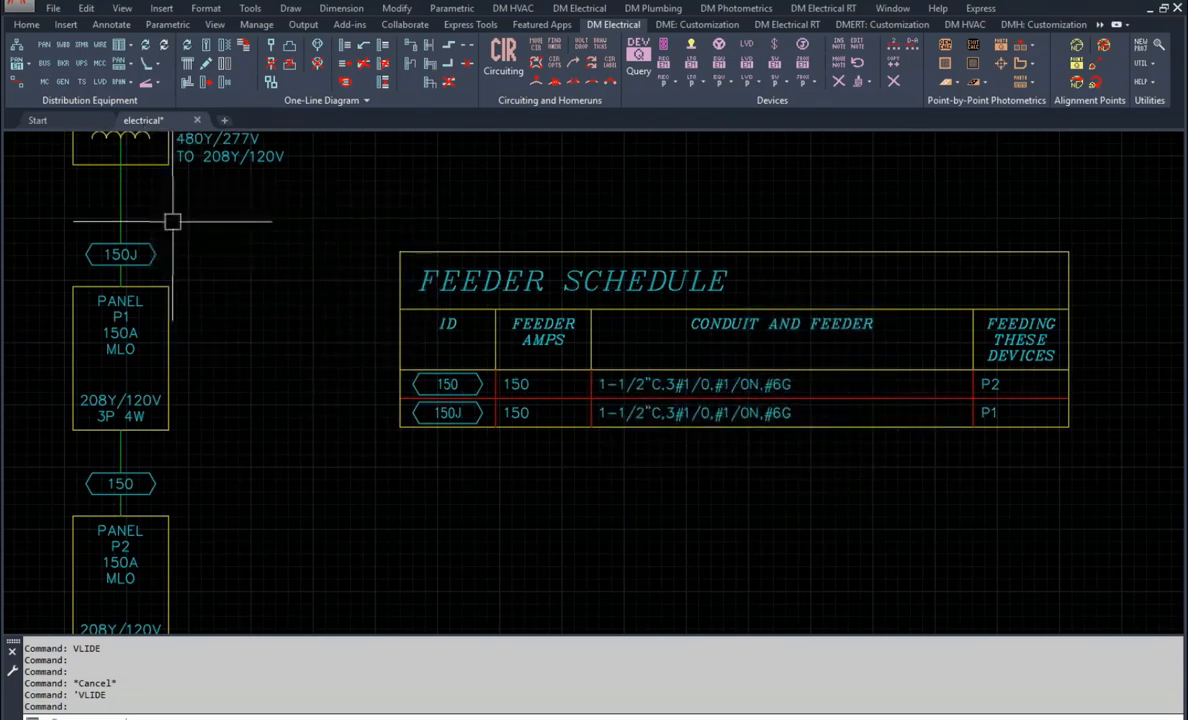
pyautogui.click(45, 46)
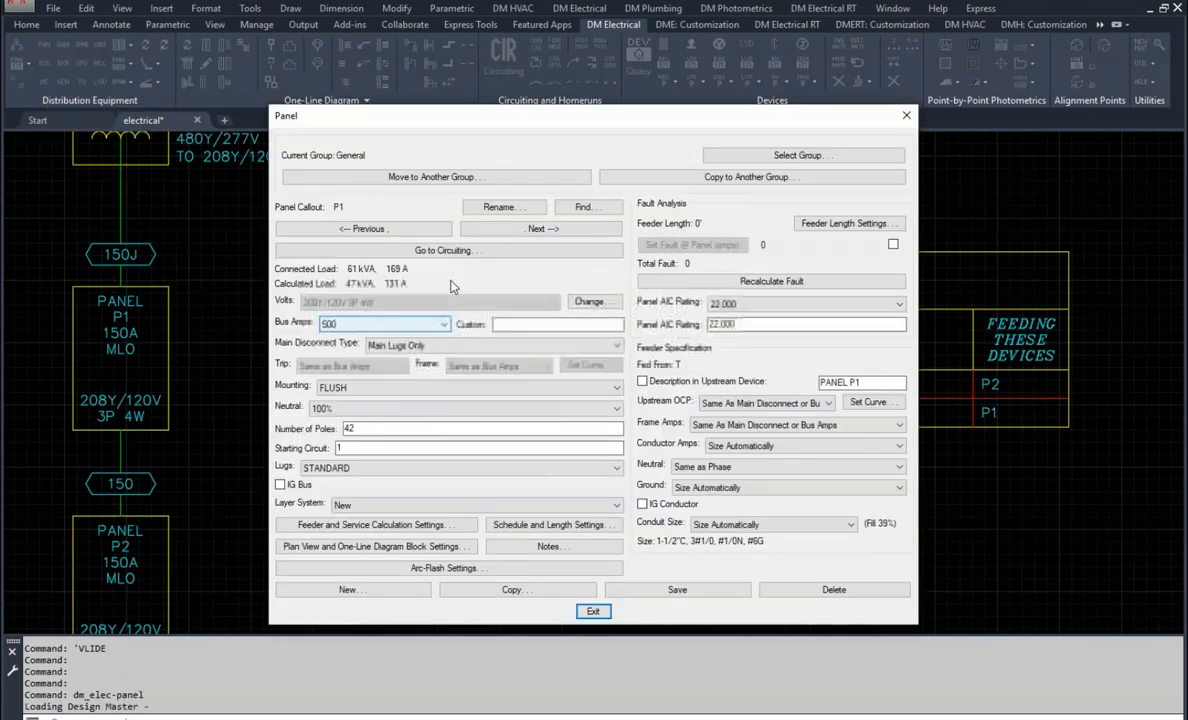
pyautogui.click(757, 495)
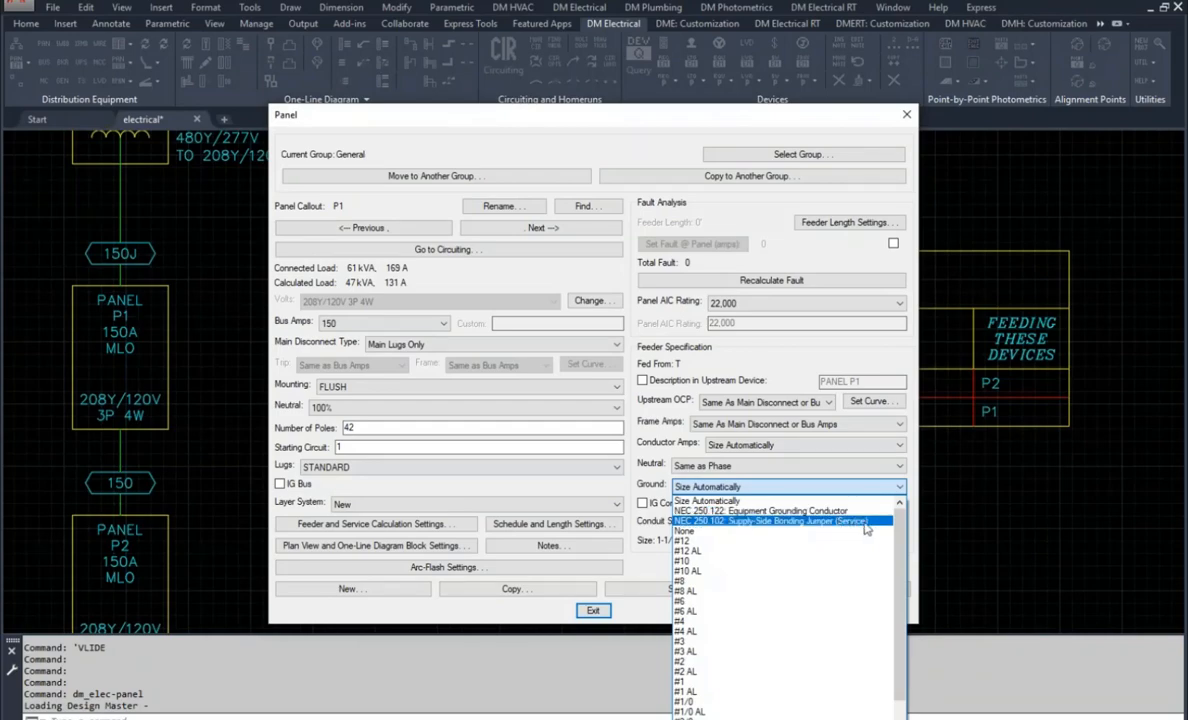
pyautogui.click(812, 501)
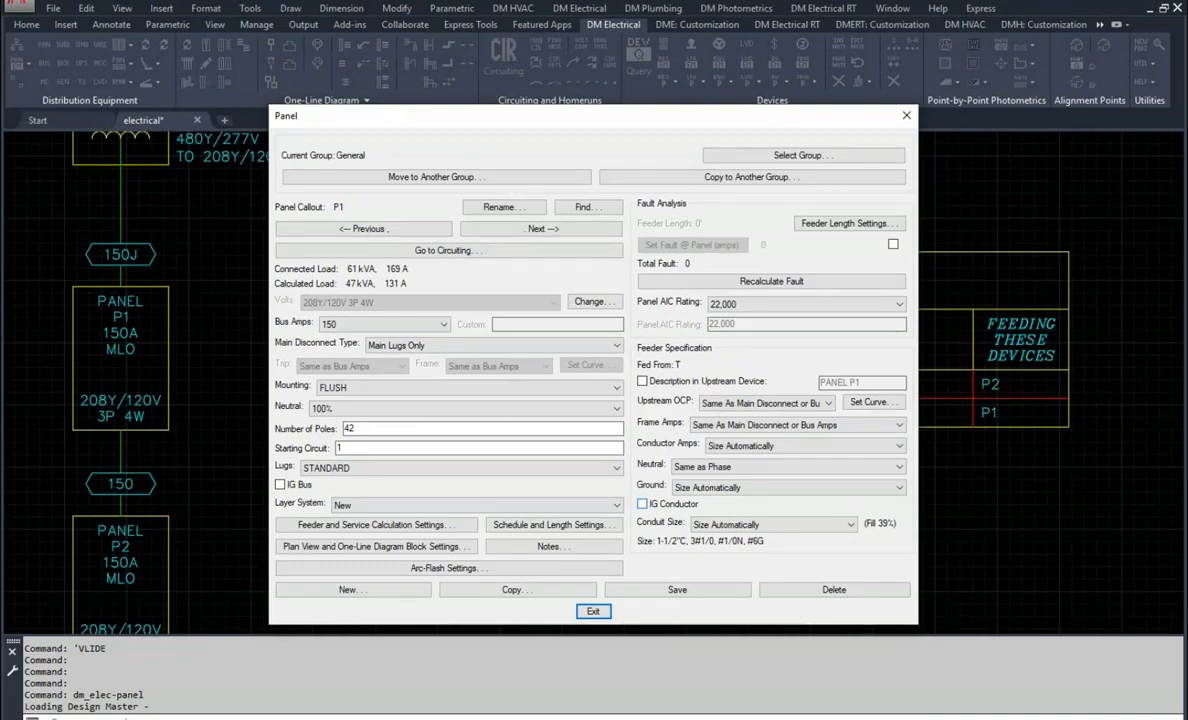
pyautogui.click(593, 611)
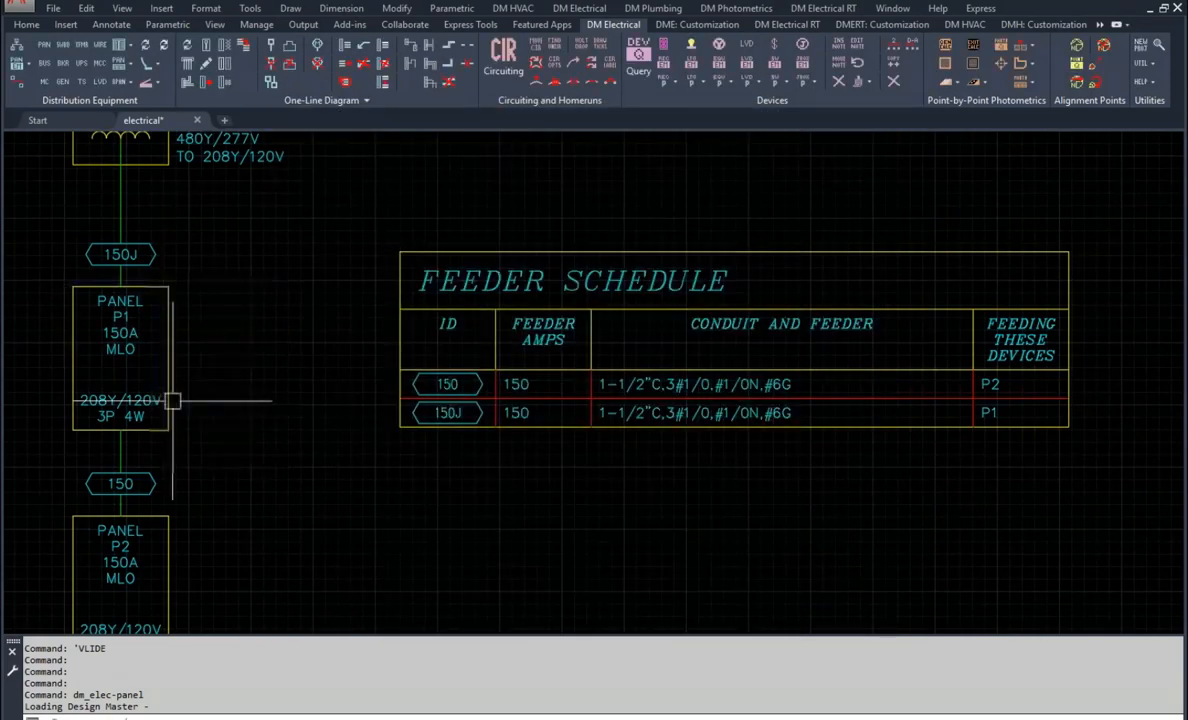
# Compare the service ground and equipment ground sizes for the 50 A and 150 A entries in the project's wire sizing table.
pyautogui.moveTo(170, 316); pyautogui.dragTo(191, 394, button='middle')
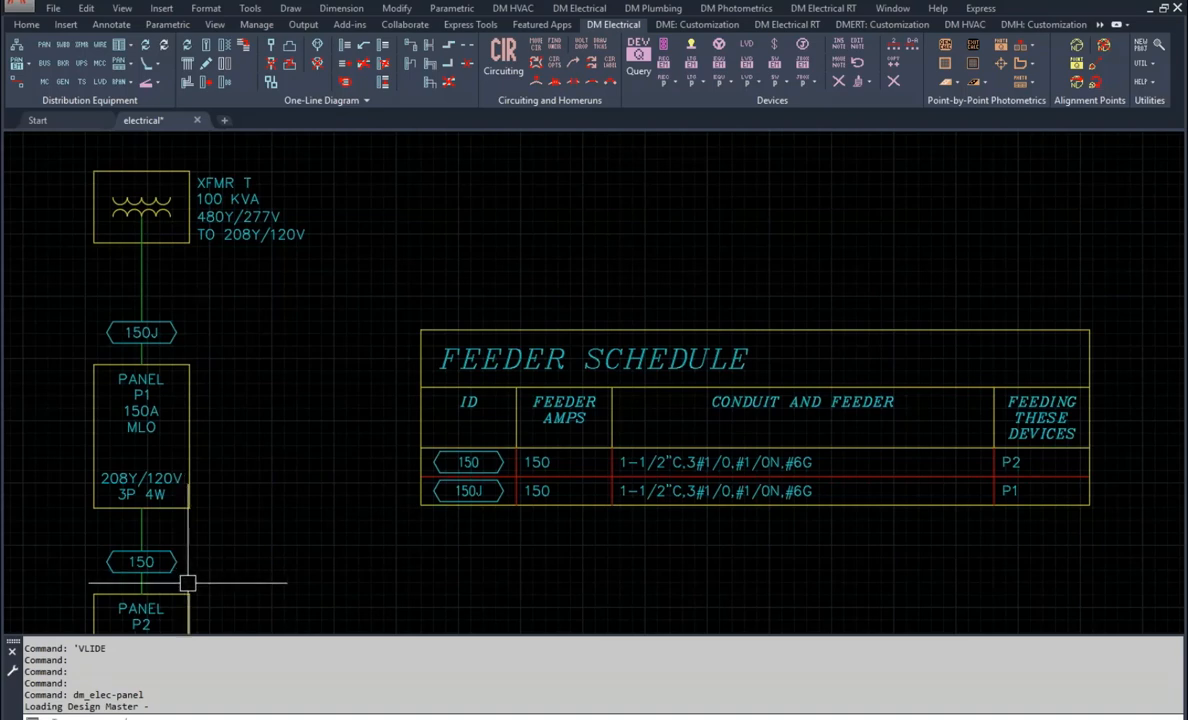
pyautogui.click(578, 9)
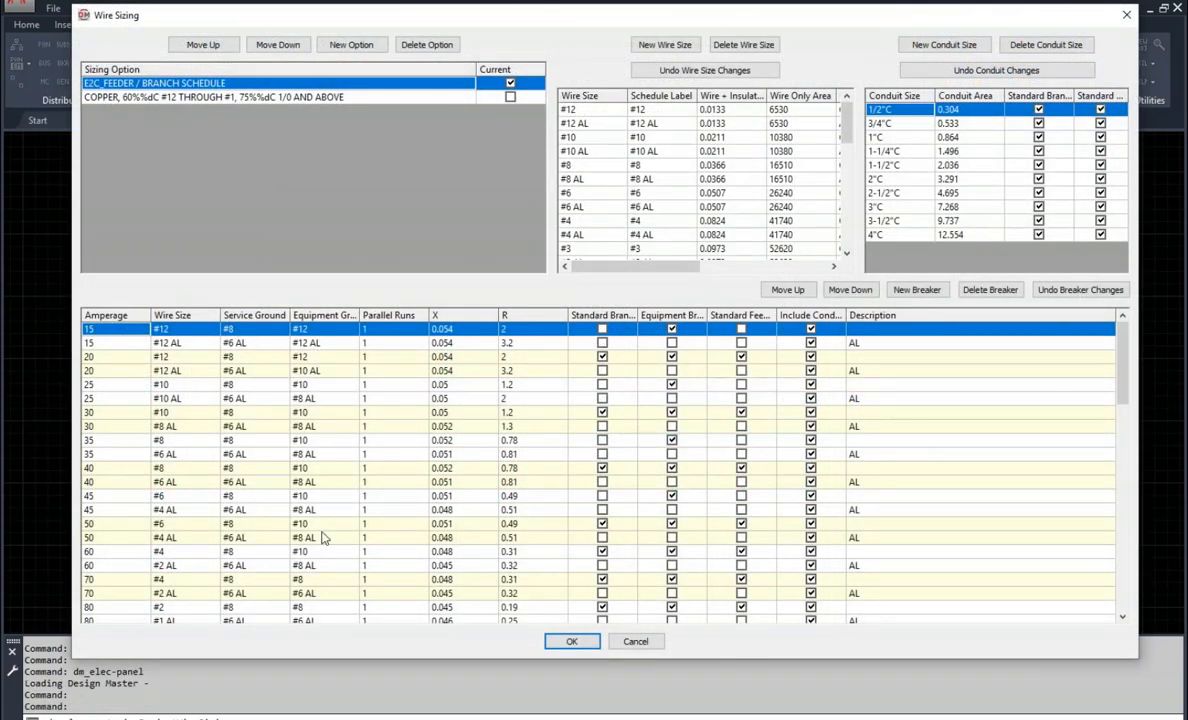
pyautogui.scroll(-4, 300, 497)
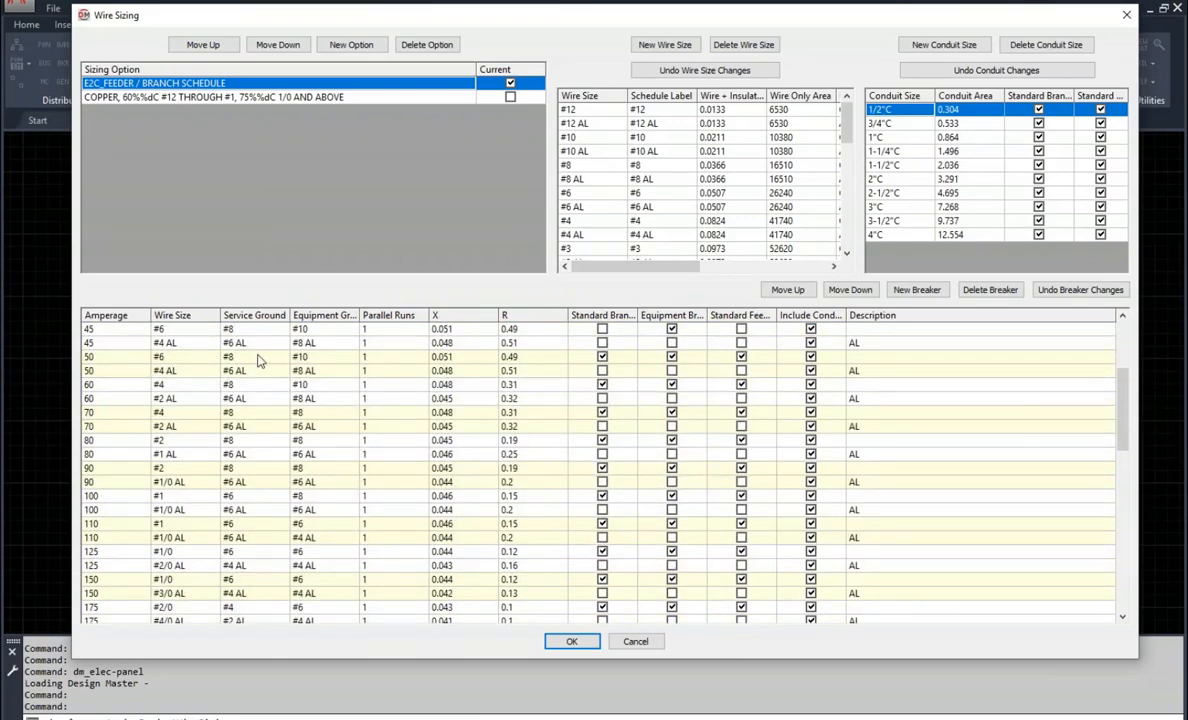
pyautogui.scroll(3, 250, 350)
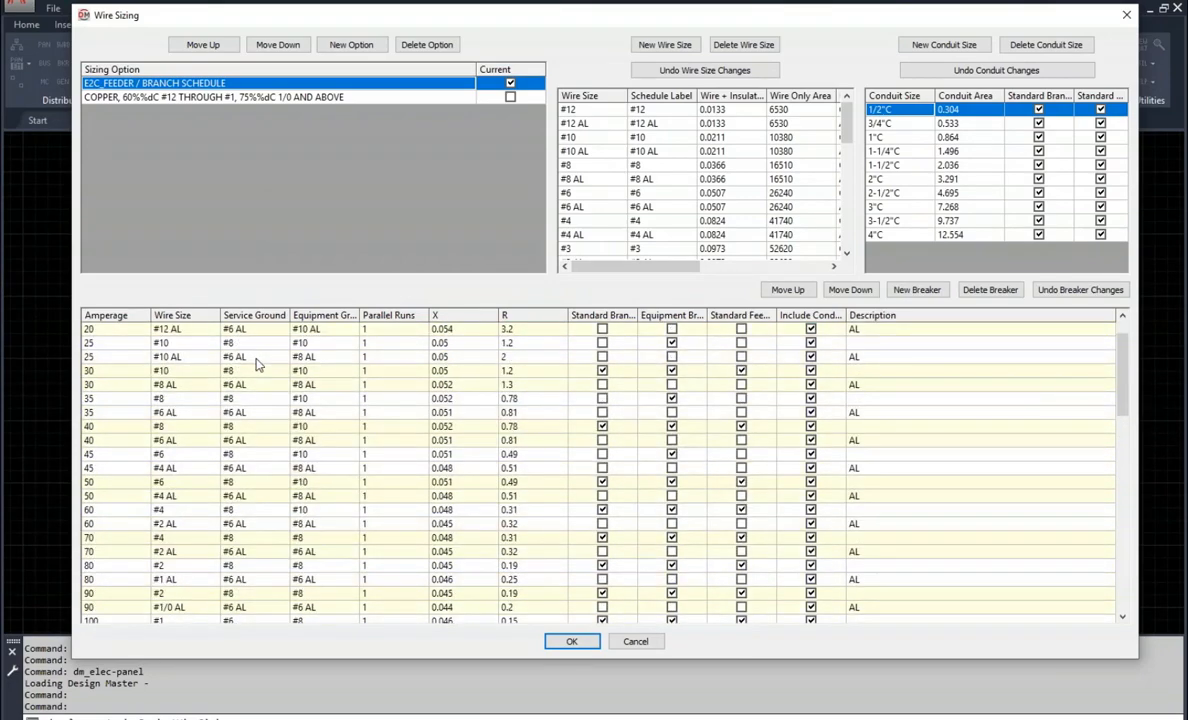
pyautogui.click(256, 482)
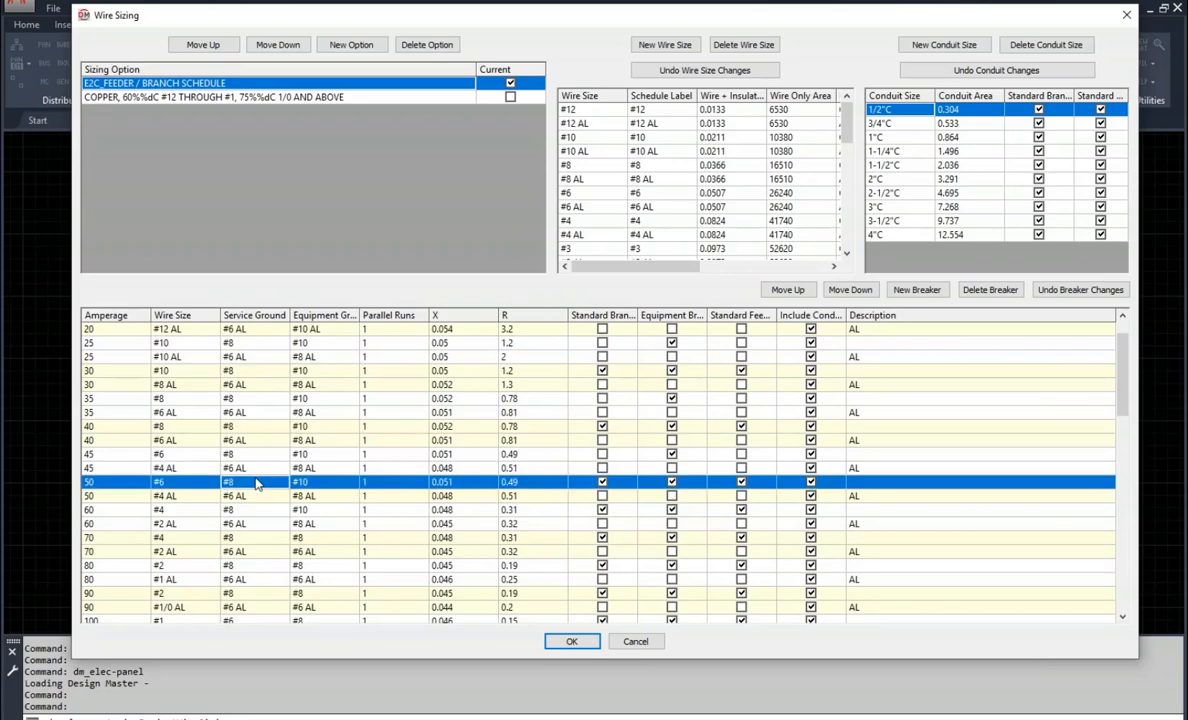
pyautogui.click(320, 483)
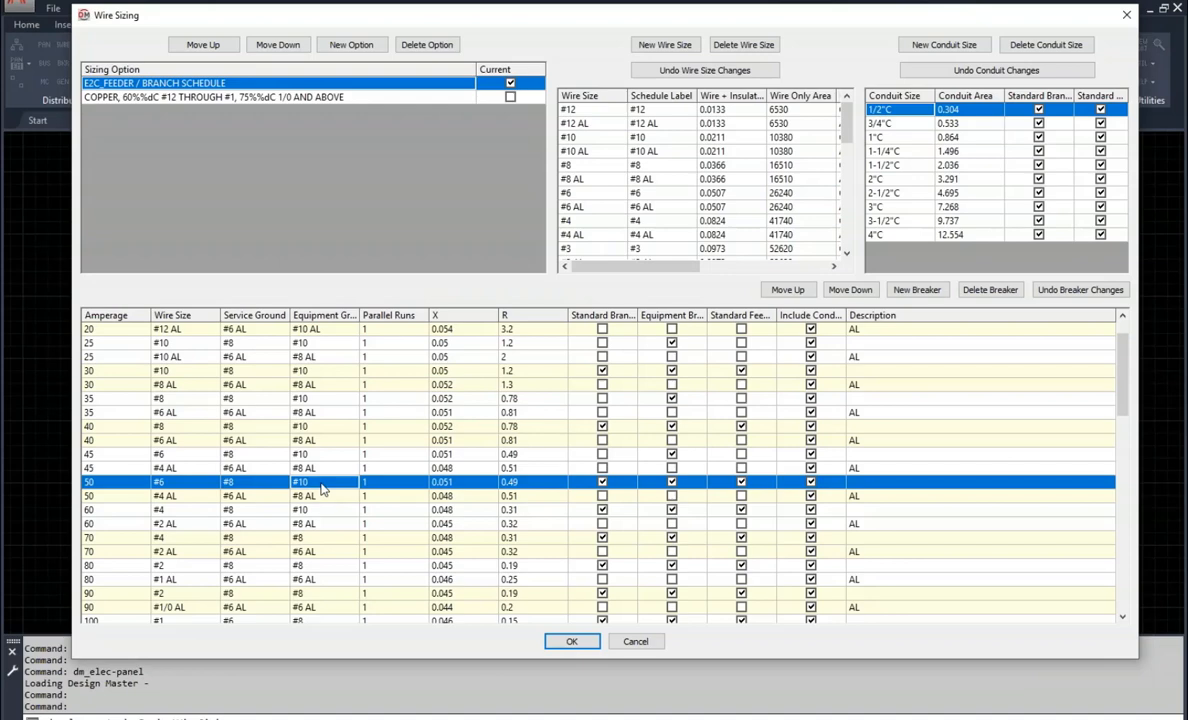
pyautogui.scroll(-5, 322, 488)
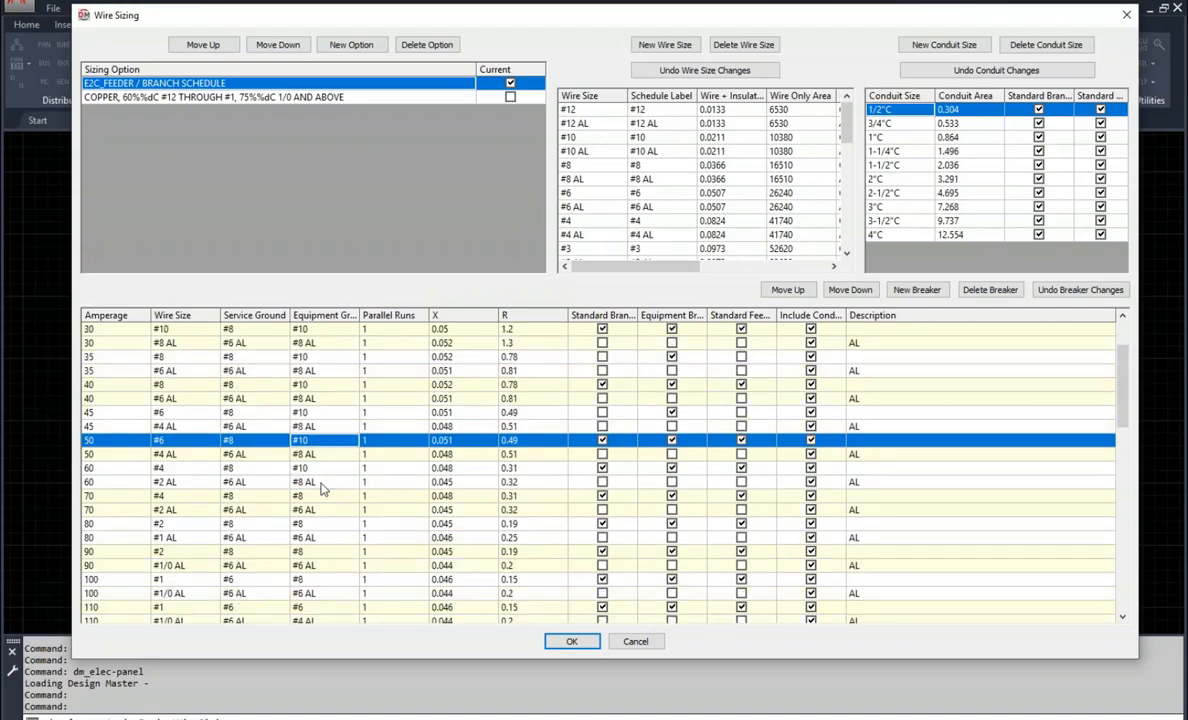
pyautogui.click(115, 497)
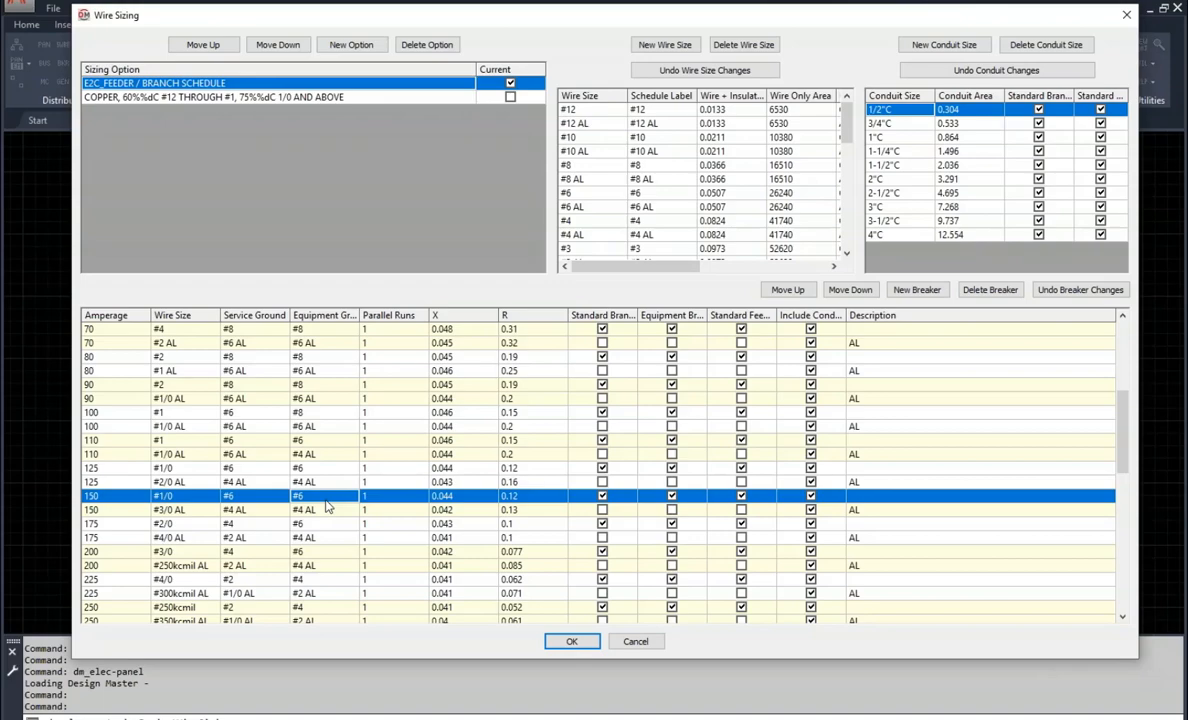
pyautogui.click(571, 641)
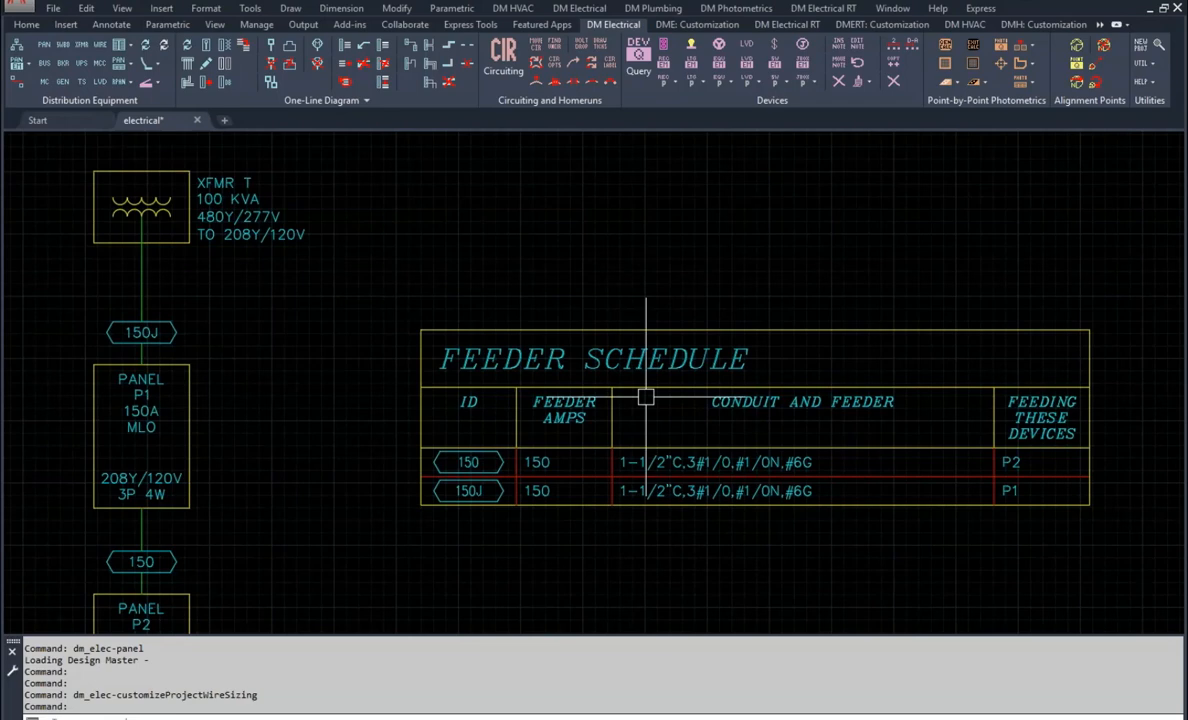
# Connect panel P2 to the Utility as its source in the distribution equipment connections.
pyautogui.moveTo(392, 472)
pyautogui.mouseDown(button='middle')
pyautogui.moveTo(490, 352)
pyautogui.moveTo(642, 283)
pyautogui.moveTo(660, 290)
pyautogui.mouseUp(button='middle')
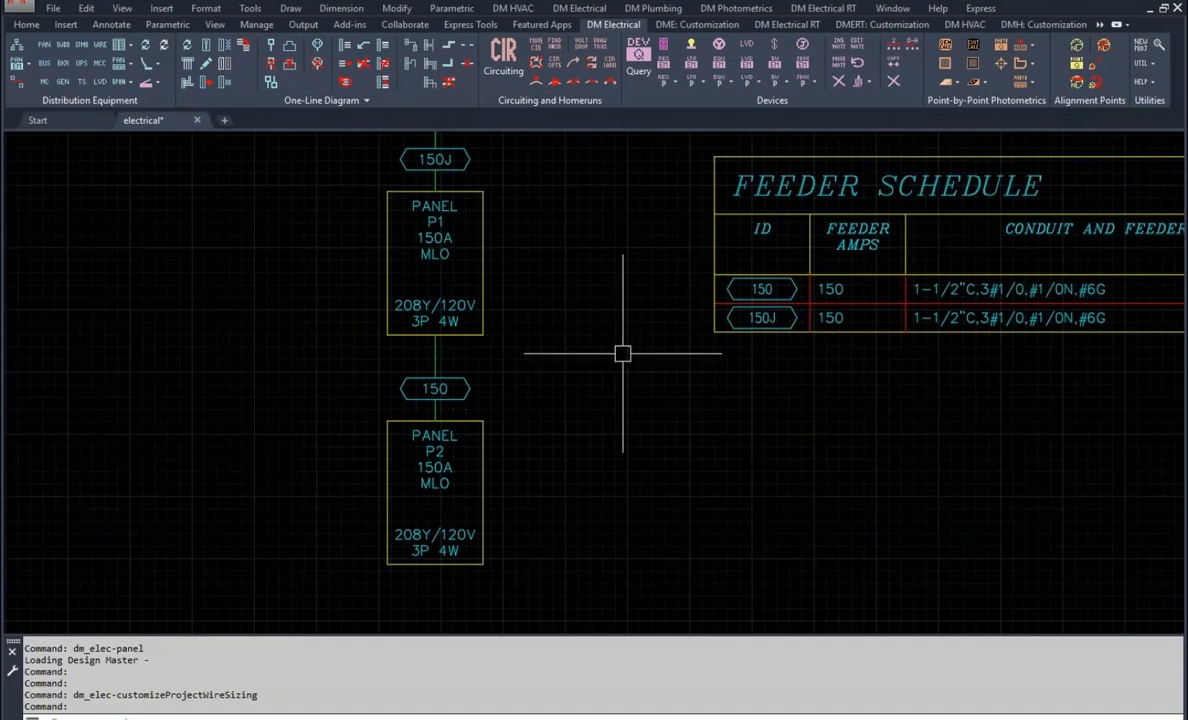
pyautogui.click(18, 84)
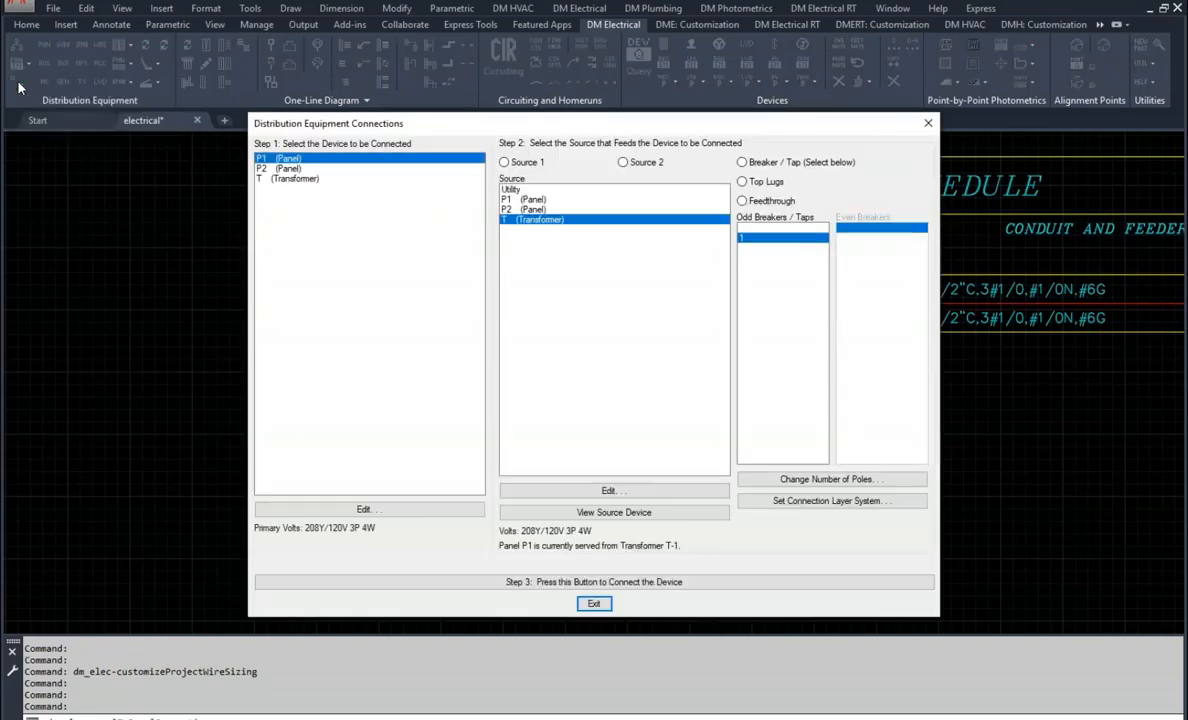
pyautogui.click(292, 169)
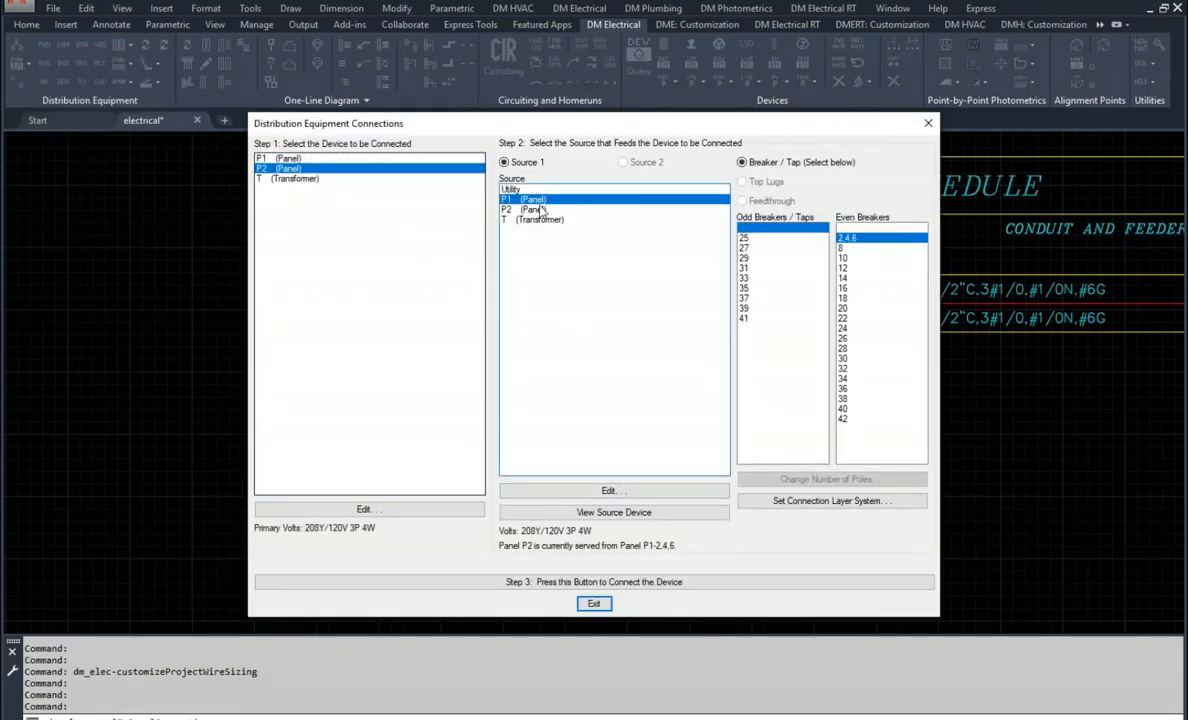
pyautogui.click(505, 189)
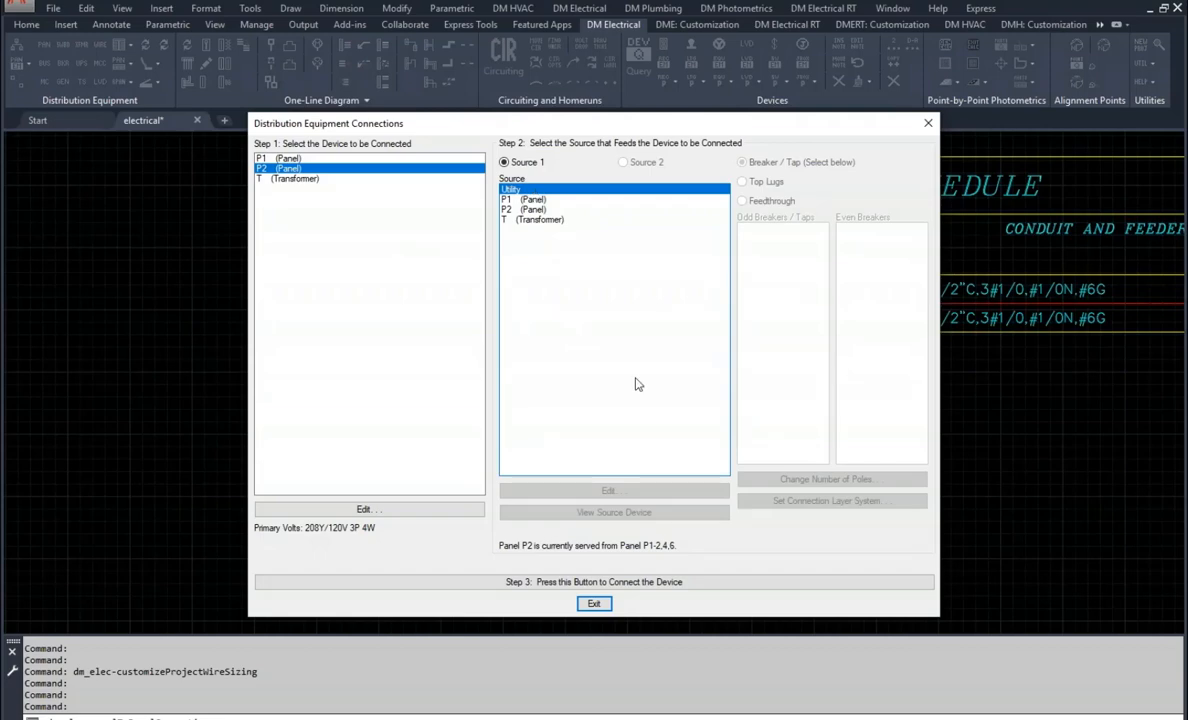
pyautogui.click(618, 583)
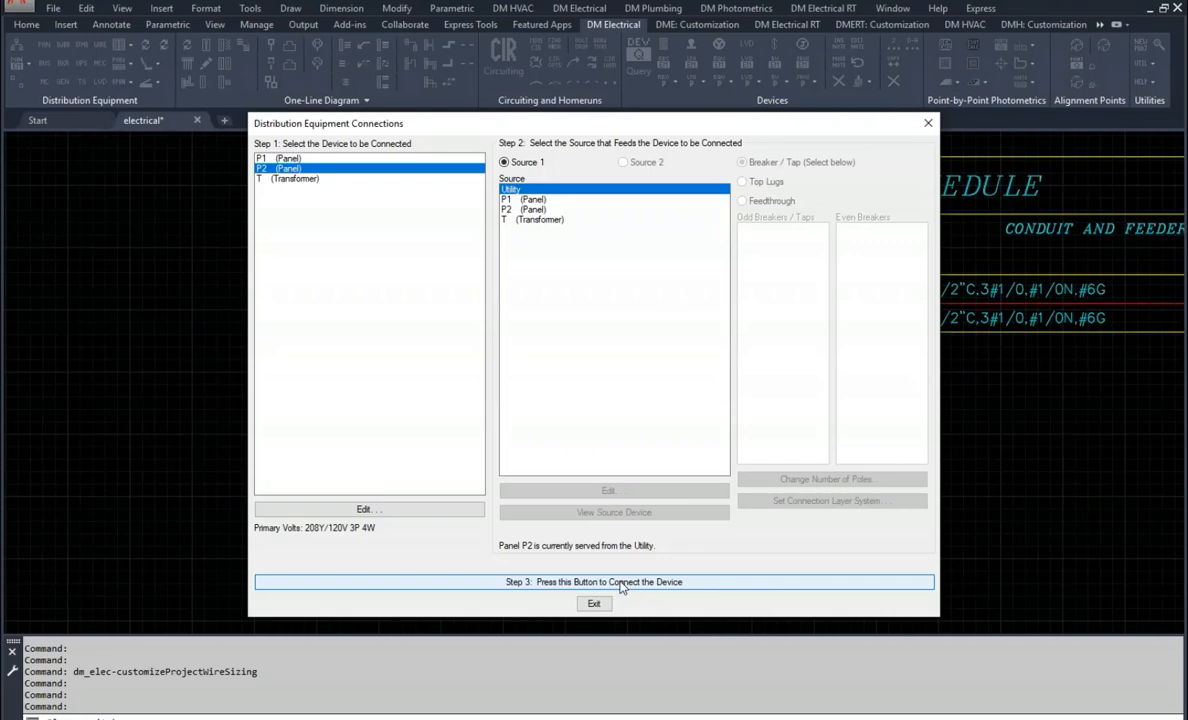
pyautogui.click(594, 604)
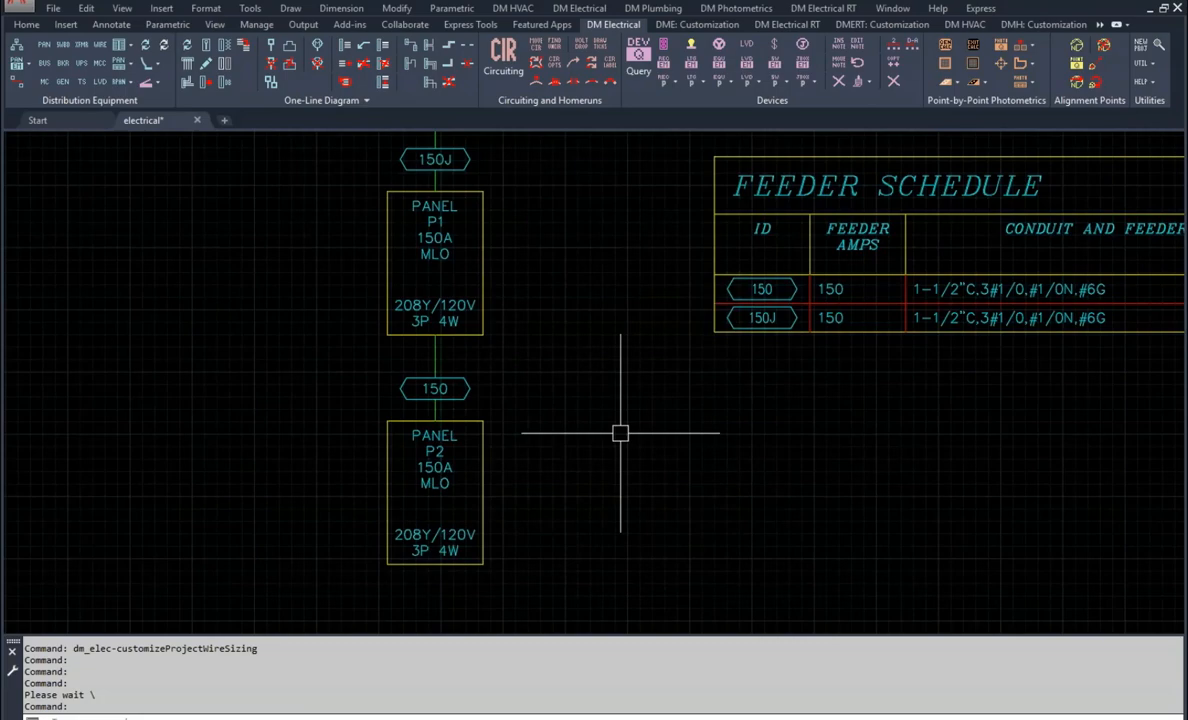
# Update the P1 panel schedule, recalculating the loads between distribution equipment.
pyautogui.scroll(-7, 560, 426)
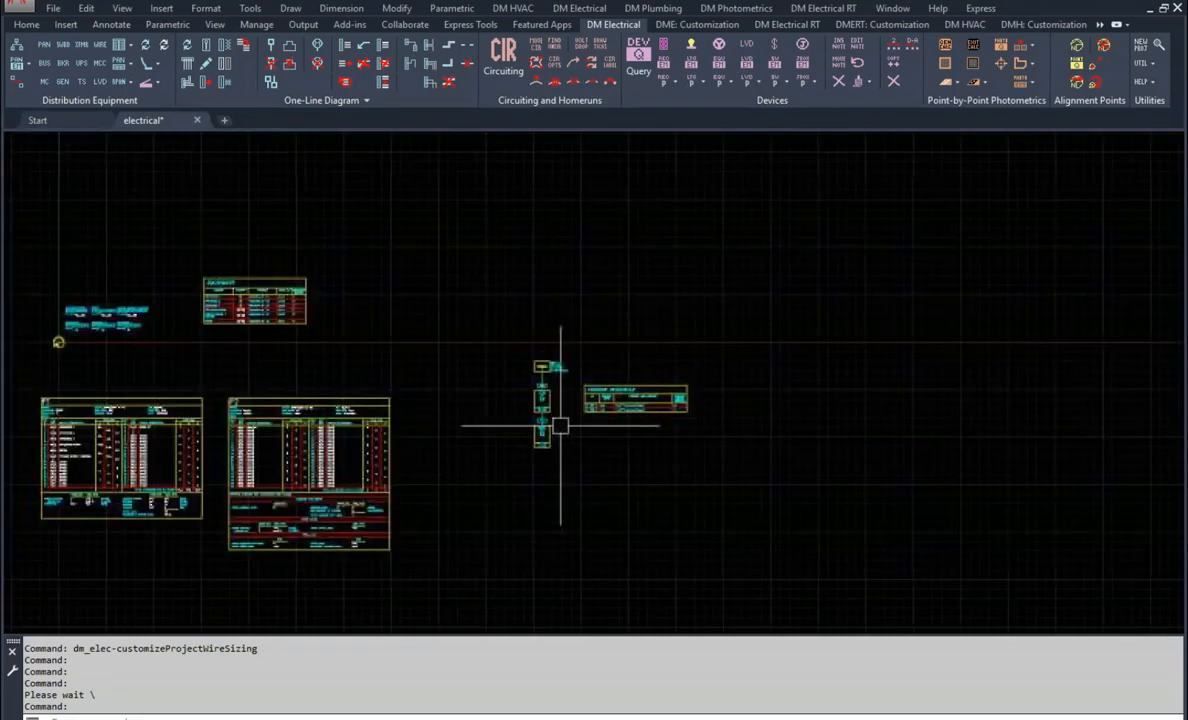
pyautogui.moveTo(443, 440); pyautogui.dragTo(883, 374, button='middle')
pyautogui.scroll(6, 569, 416)
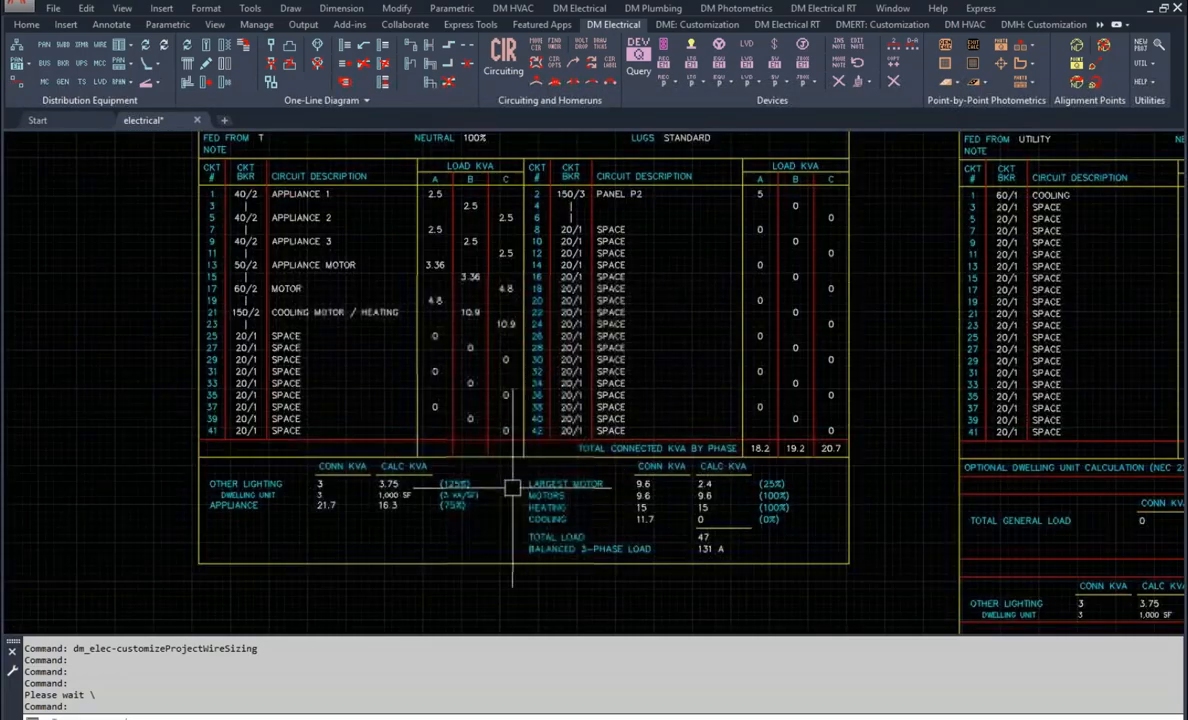
pyautogui.moveTo(512, 488)
pyautogui.mouseDown(button='middle')
pyautogui.moveTo(607, 398)
pyautogui.moveTo(599, 514)
pyautogui.moveTo(599, 471)
pyautogui.mouseUp(button='middle')
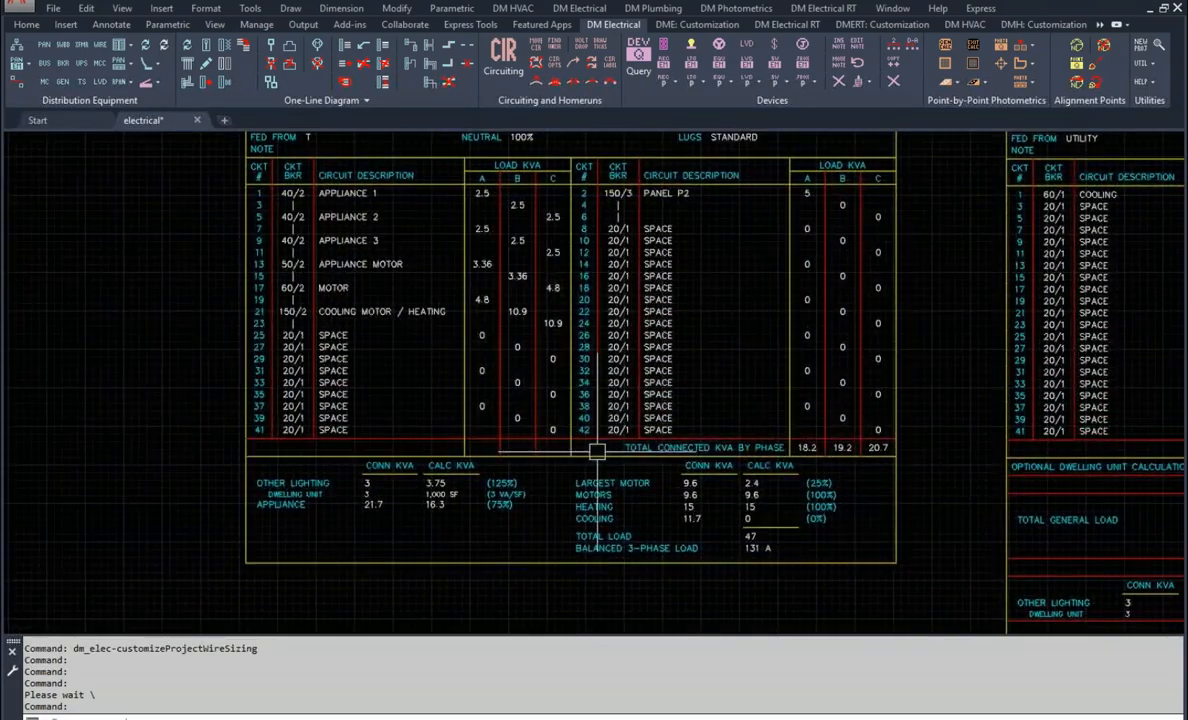
pyautogui.scroll(2, 721, 451)
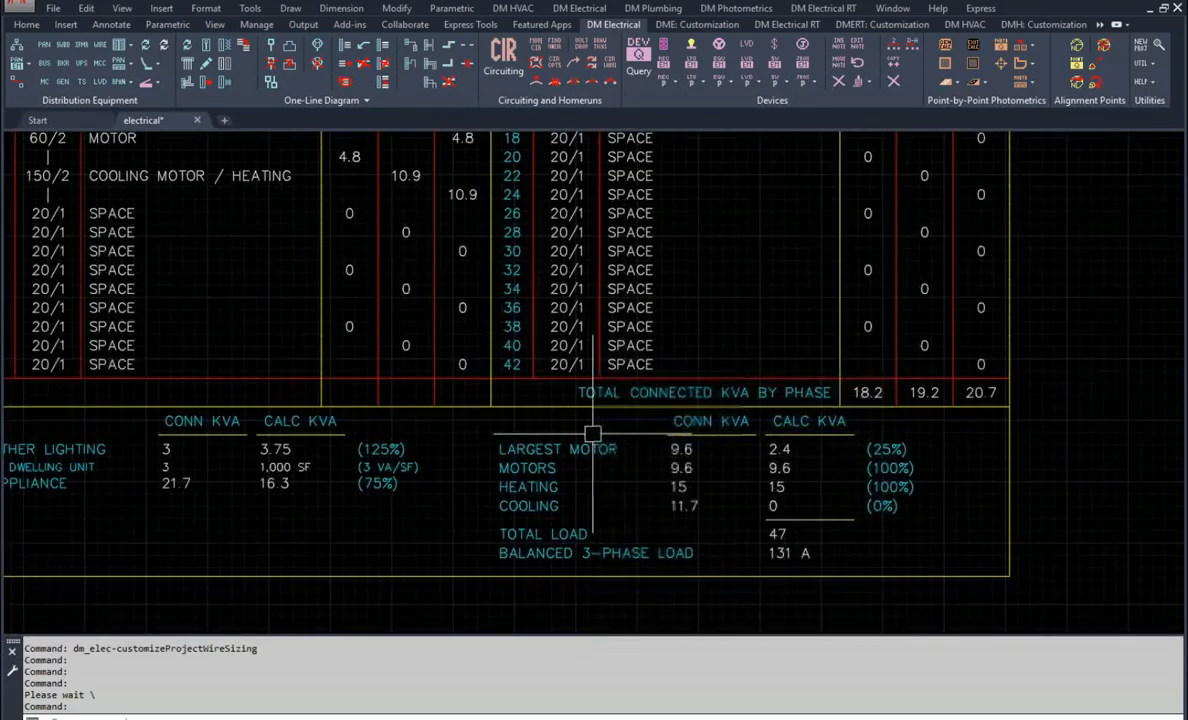
pyautogui.moveTo(472, 466); pyautogui.dragTo(560, 453, button='middle')
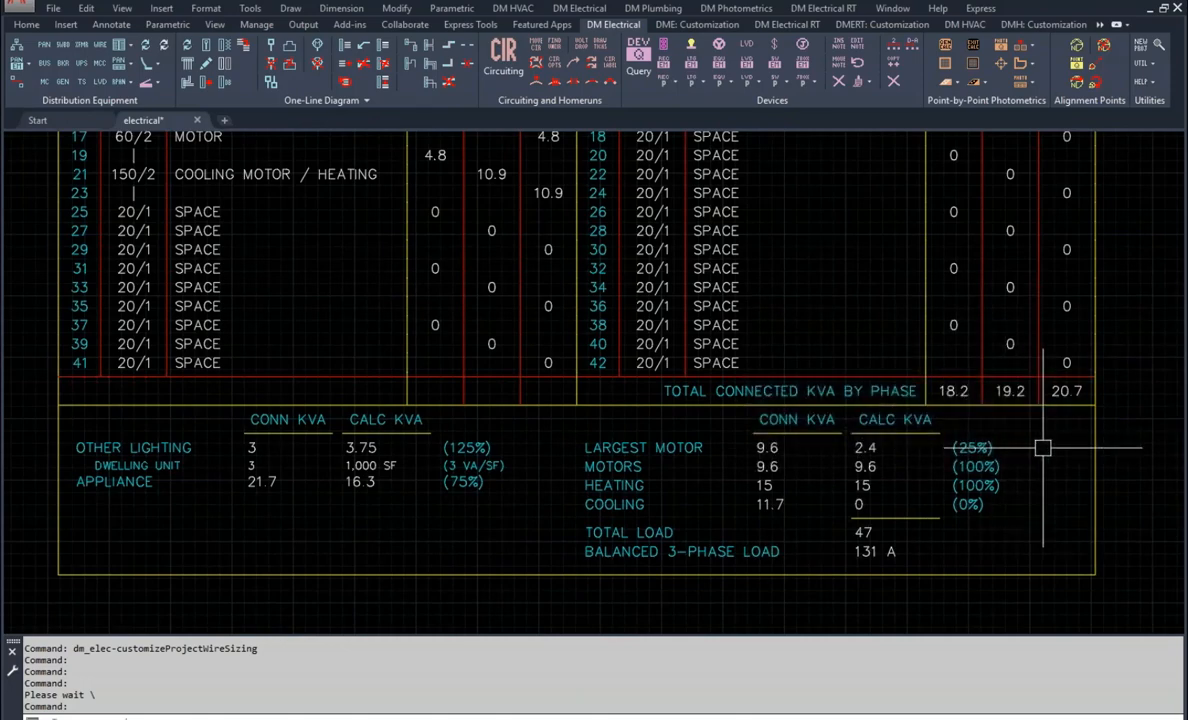
pyautogui.click(146, 46)
pyautogui.click(579, 377)
pyautogui.press('Return')
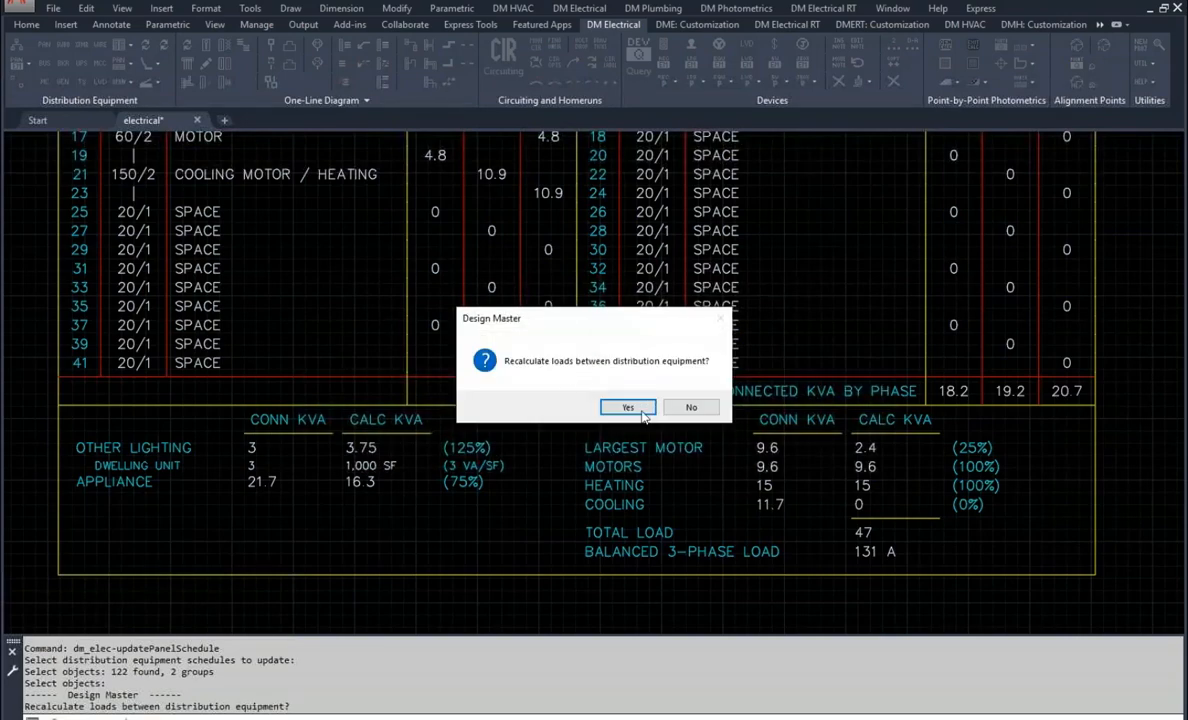
pyautogui.click(638, 411)
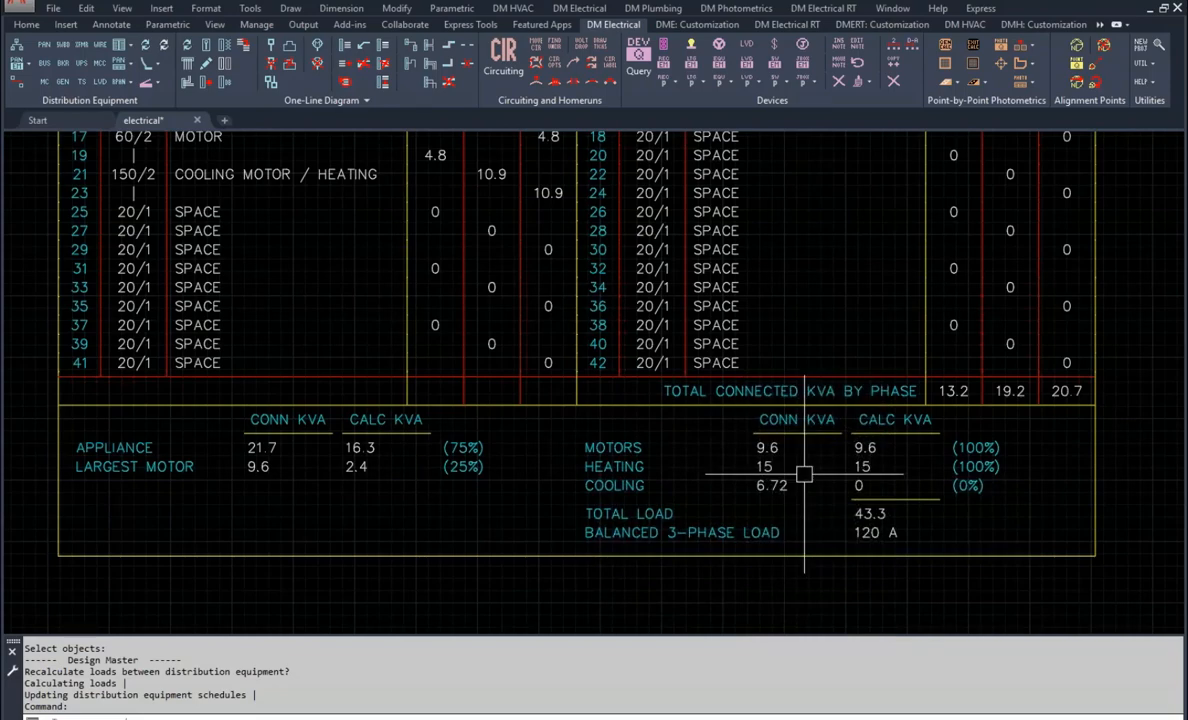
# Set the Load 1 connected load of the COOLING MOTOR / HEATING equipment to 11 kVA.
pyautogui.scroll(-4, 796, 340)
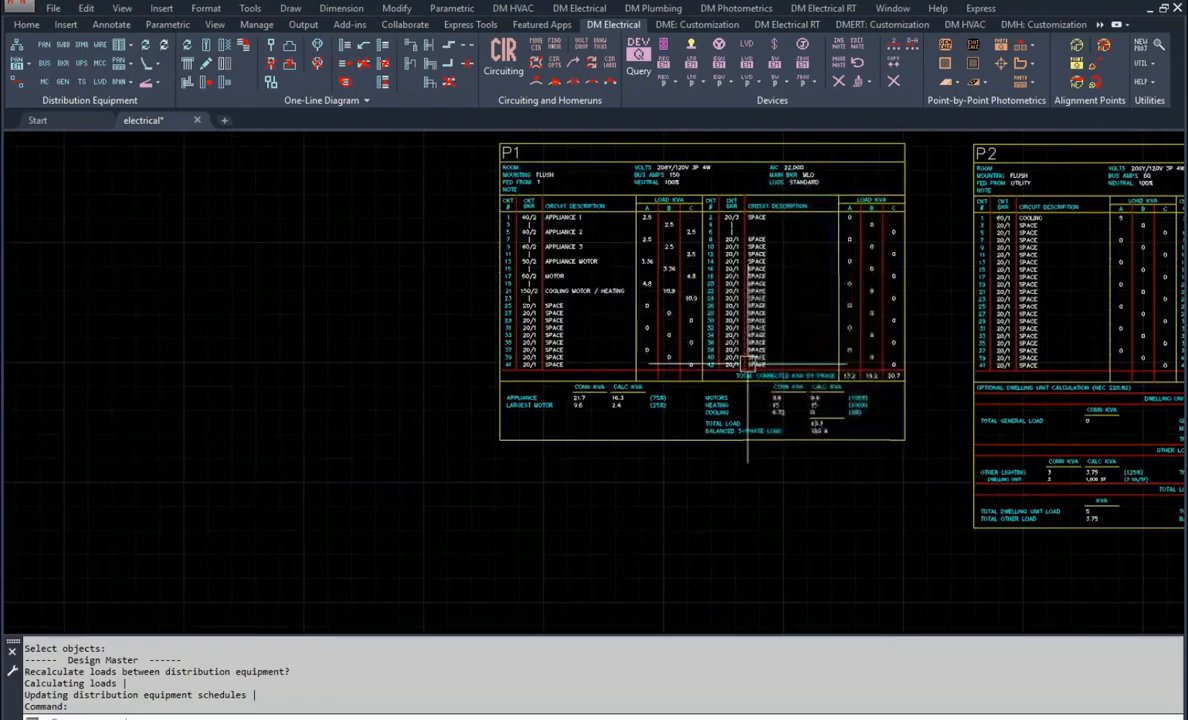
pyautogui.moveTo(804, 257); pyautogui.dragTo(720, 510, button='middle')
pyautogui.moveTo(697, 262); pyautogui.dragTo(750, 365, button='middle')
pyautogui.scroll(4, 573, 275)
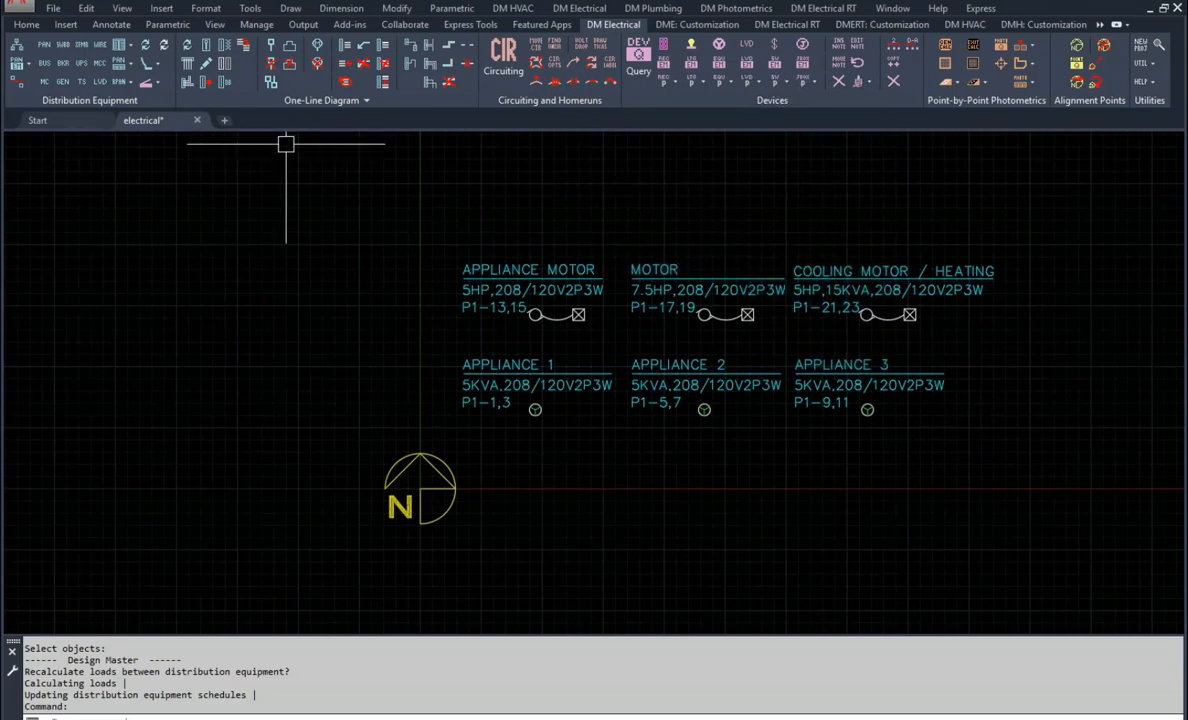
pyautogui.click(638, 58)
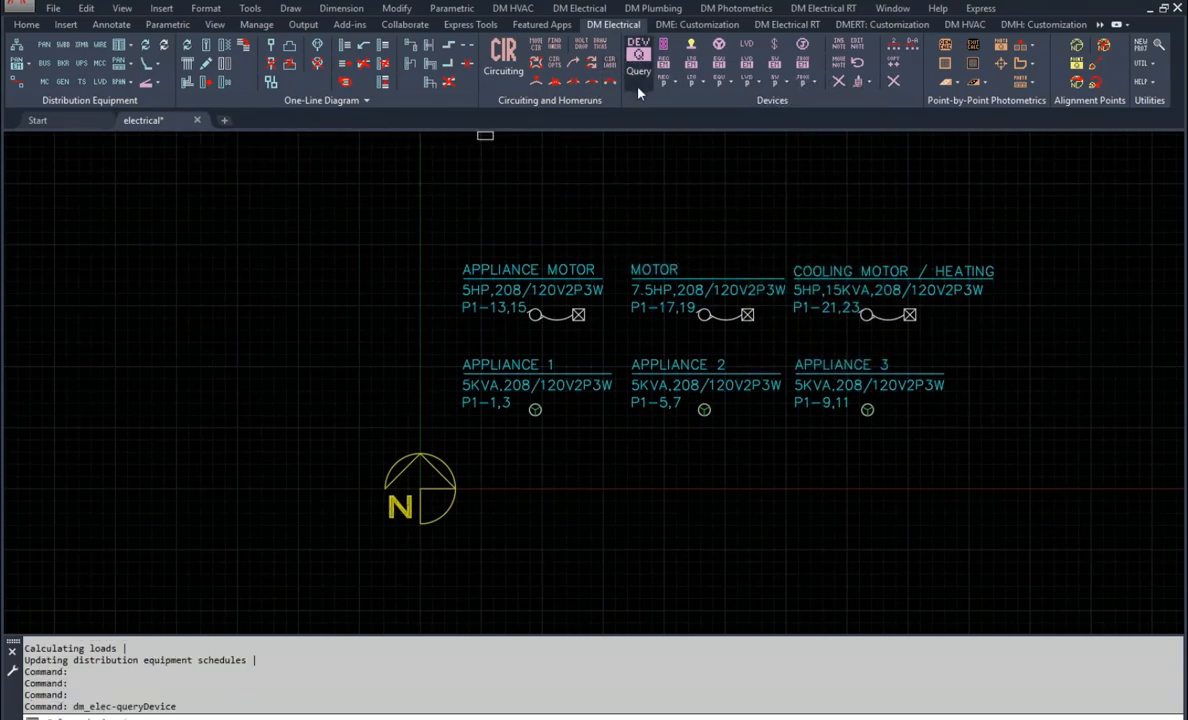
pyautogui.click(843, 277)
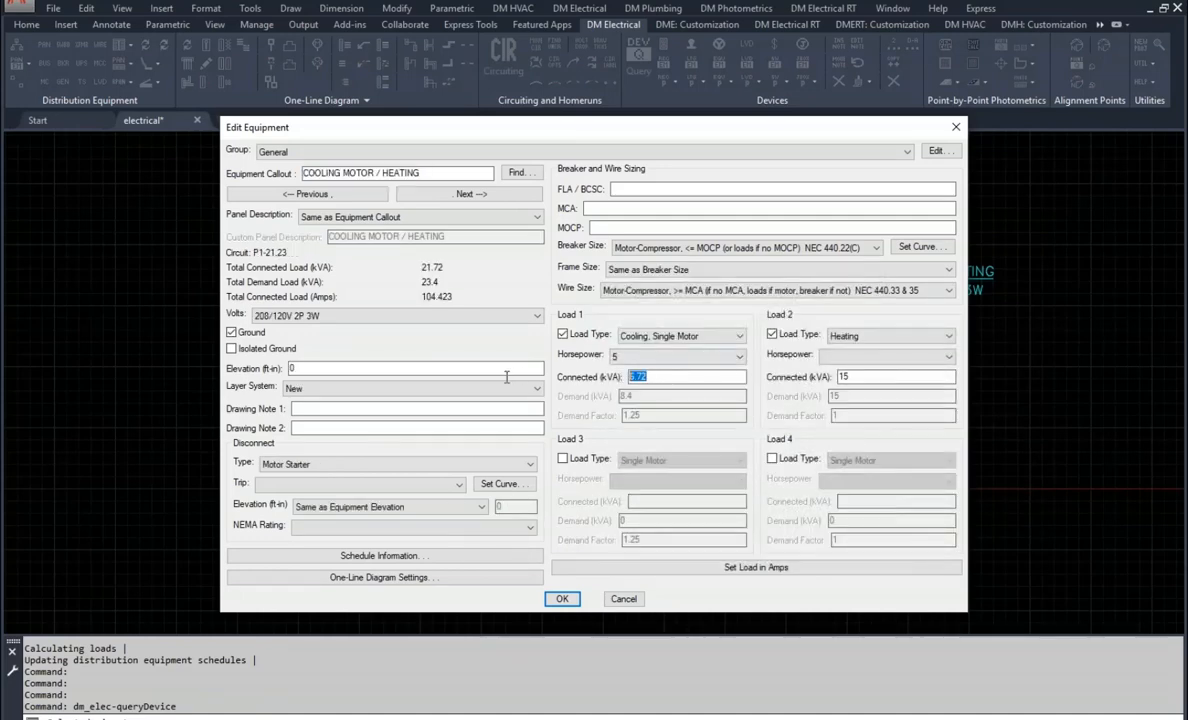
pyautogui.write('11')
pyautogui.click(562, 598)
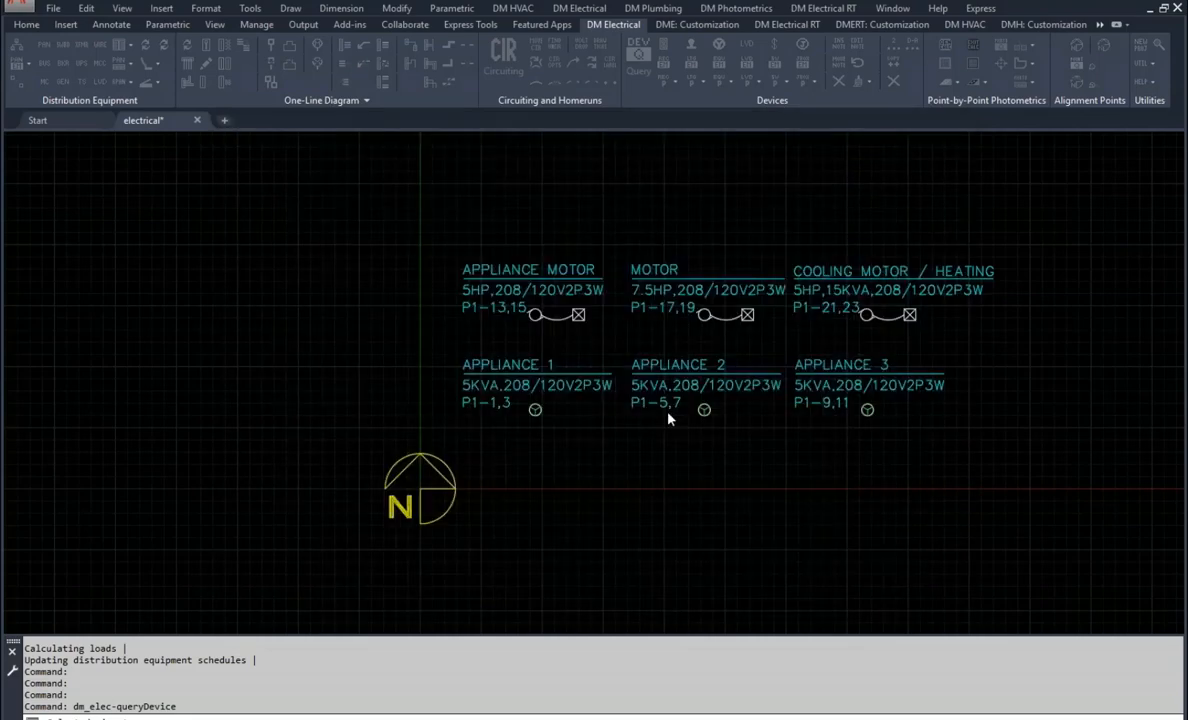
# Update the P1 panel schedule with the new COOLING MOTOR / HEATING load, recalculating loads between distribution equipment.
pyautogui.scroll(2, 687, 571)
pyautogui.moveTo(687, 571); pyautogui.dragTo(613, 379, button='middle')
pyautogui.click(146, 45)
pyautogui.scroll(2, 572, 395)
pyautogui.moveTo(569, 417); pyautogui.dragTo(538, 363, button='middle')
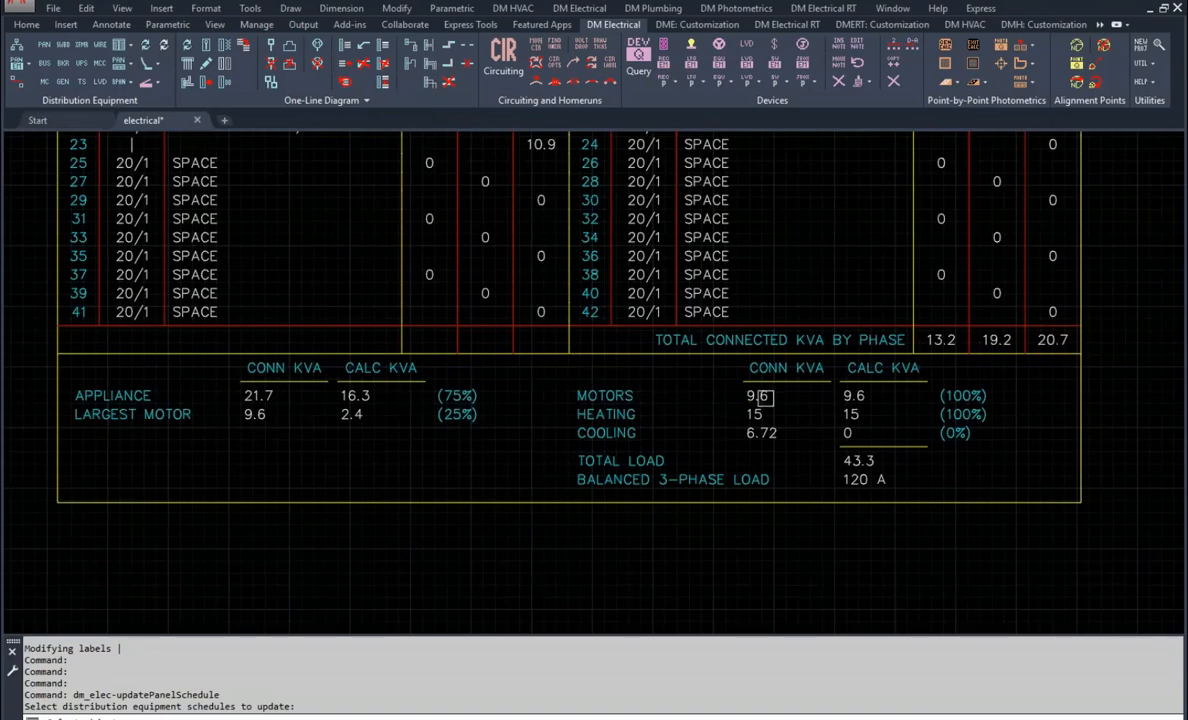
pyautogui.click(537, 357)
pyautogui.press('Return')
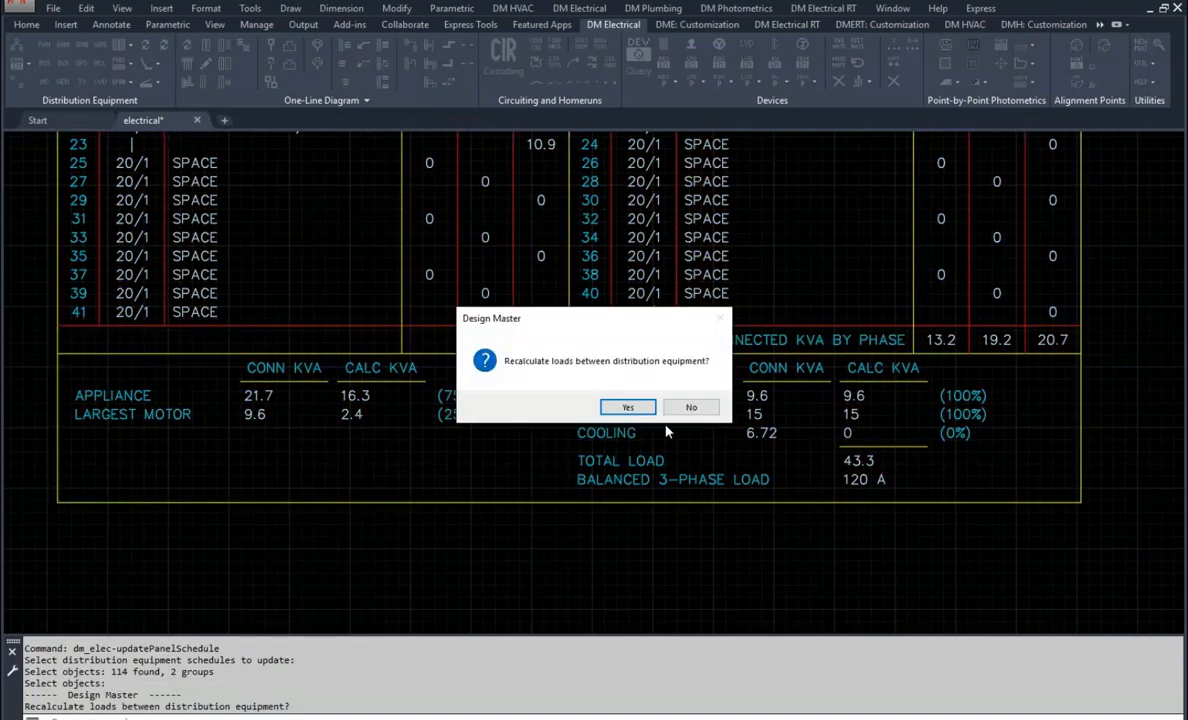
pyautogui.click(614, 406)
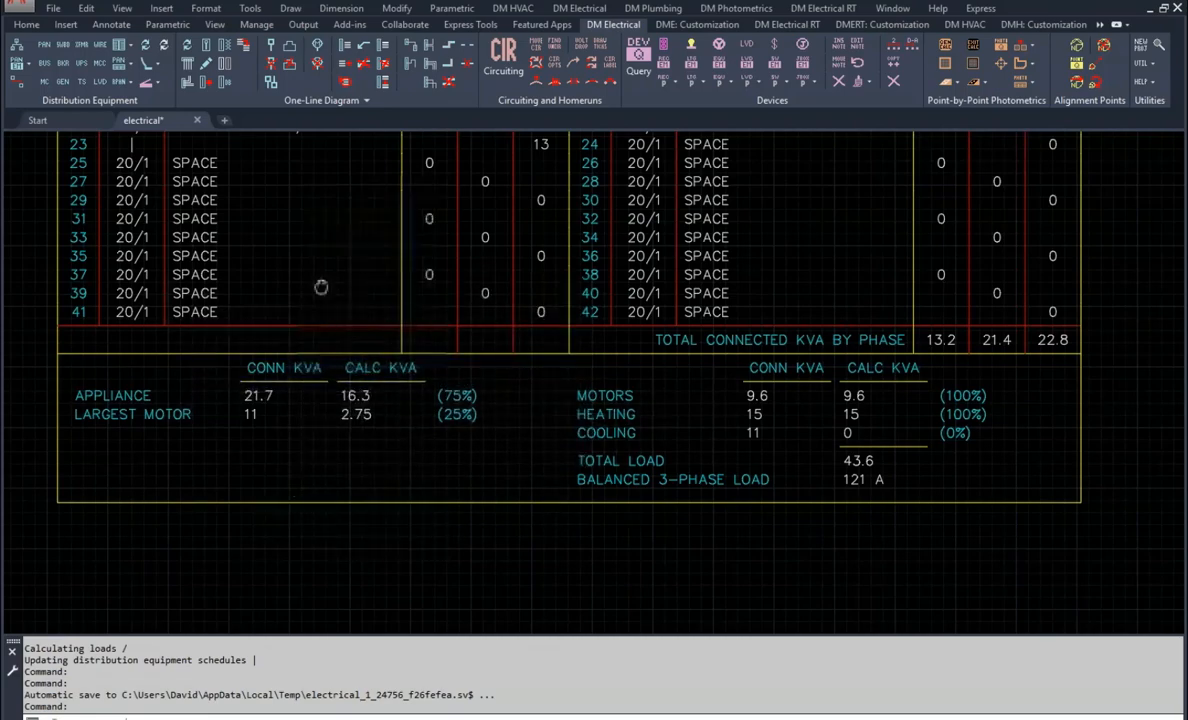
# Set the Load 1 connected load of the APPLIANCE MOTOR equipment to 12 kVA.
pyautogui.moveTo(318, 284); pyautogui.dragTo(337, 377, button='middle')
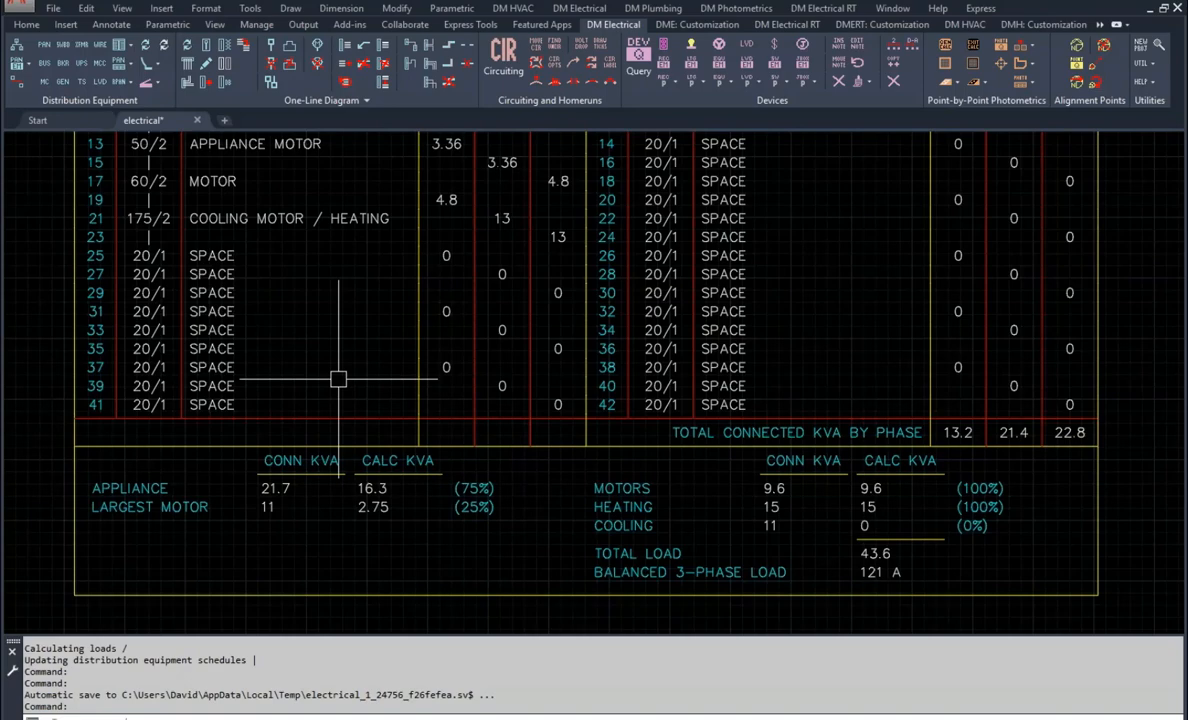
pyautogui.scroll(-4, 350, 491)
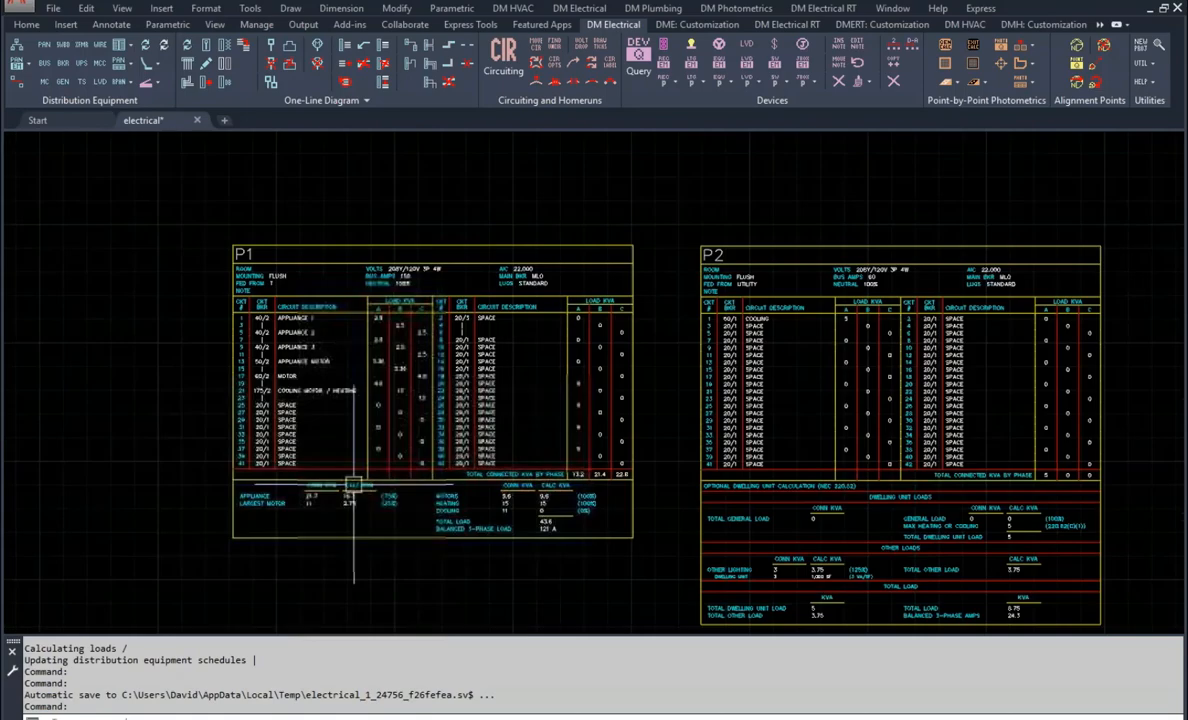
pyautogui.moveTo(452, 288); pyautogui.dragTo(453, 562, button='middle')
pyautogui.scroll(4, 337, 312)
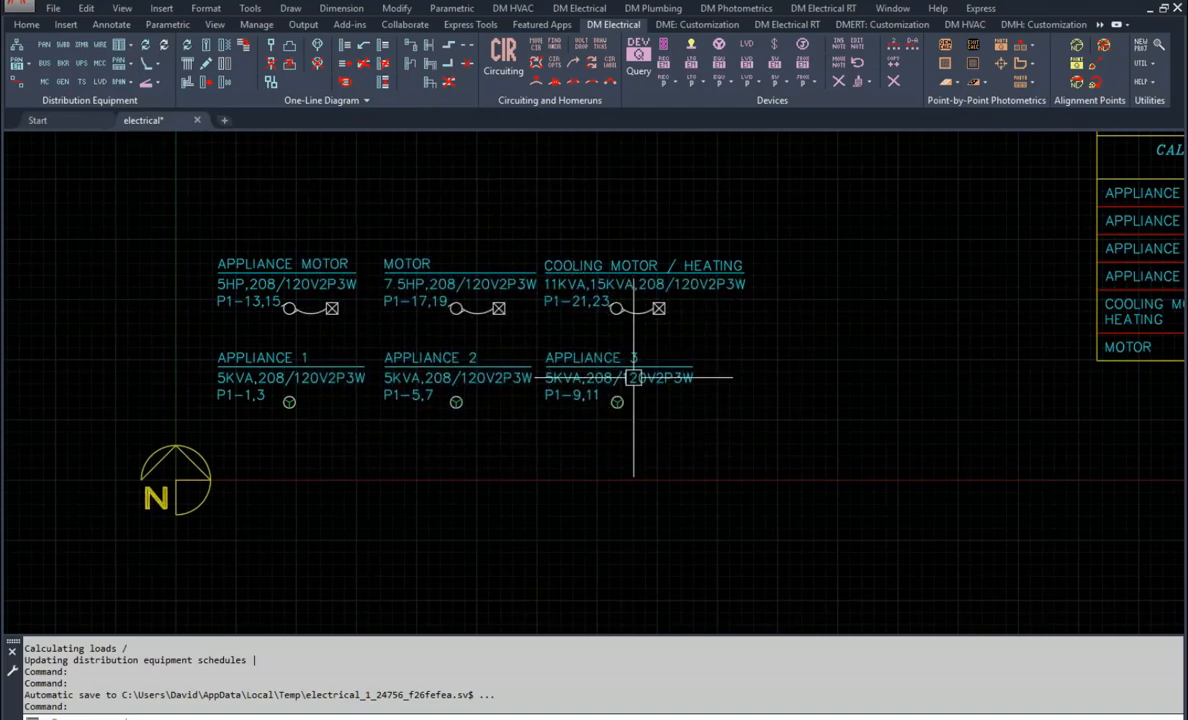
pyautogui.click(638, 58)
pyautogui.click(295, 273)
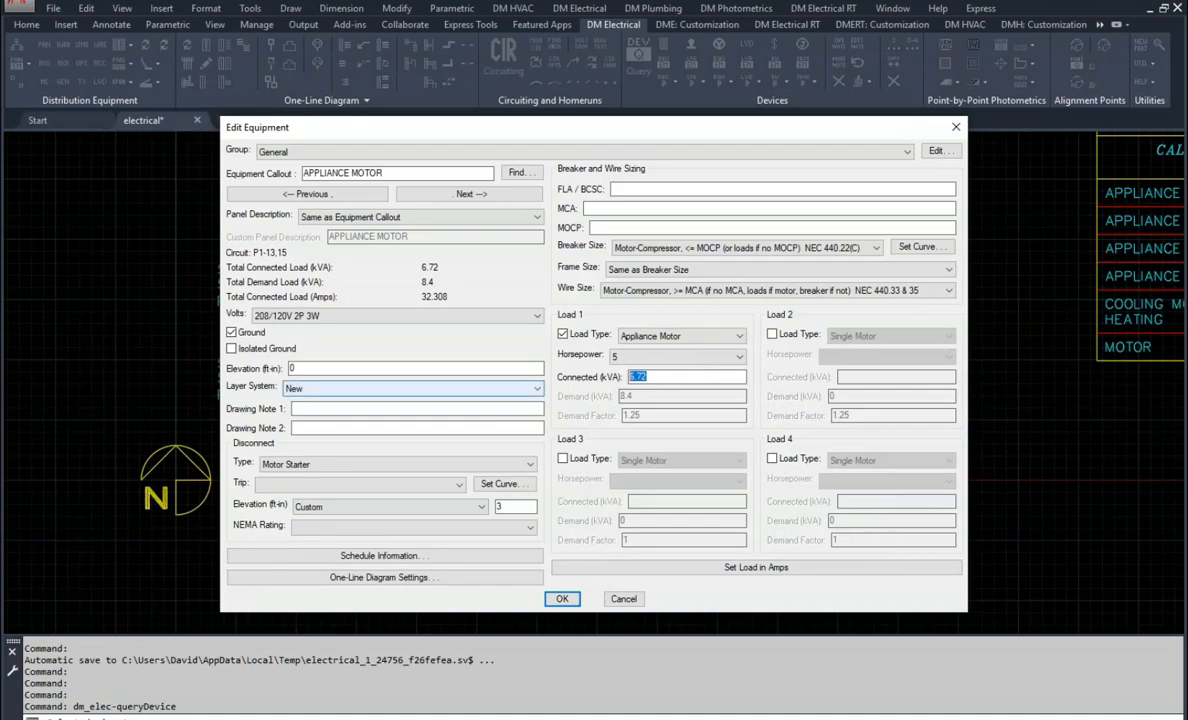
pyautogui.click(562, 598)
# Update the P1 panel schedule with the new APPLIANCE MOTOR load, recalculating loads between distribution equipment.
pyautogui.scroll(4, 610, 580)
pyautogui.moveTo(610, 580); pyautogui.dragTo(618, 300, button='middle')
pyautogui.click(145, 45)
pyautogui.click(220, 316)
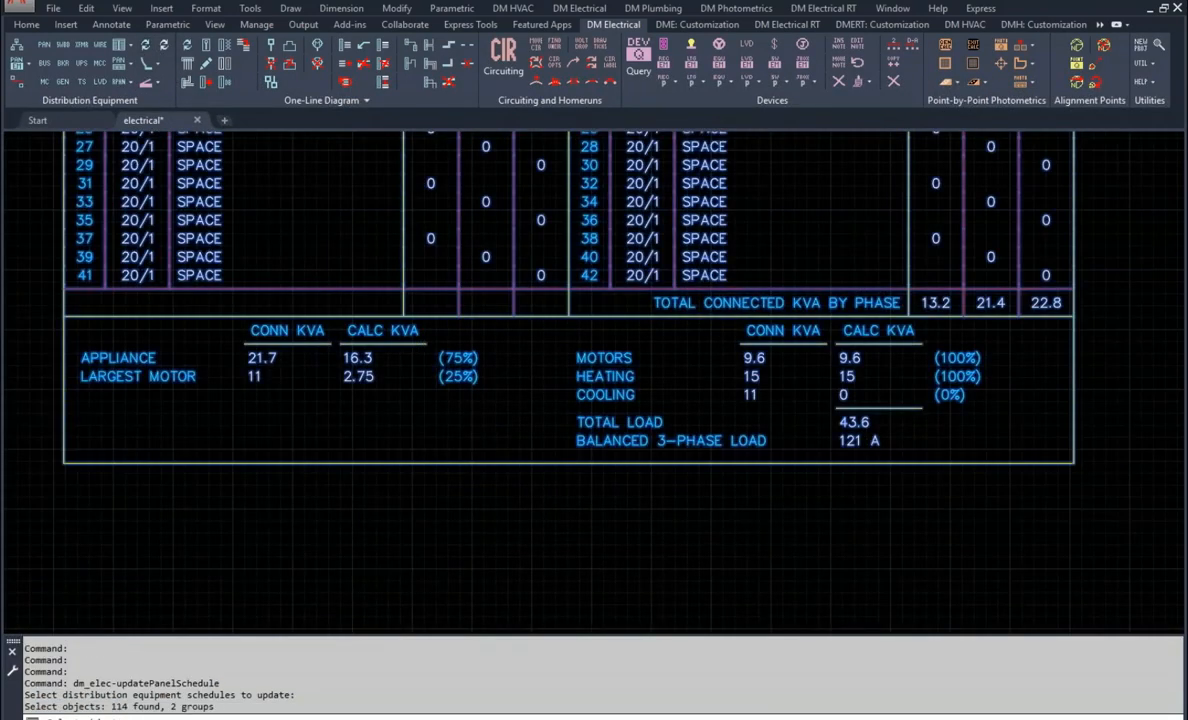
pyautogui.press('Return')
pyautogui.click(625, 411)
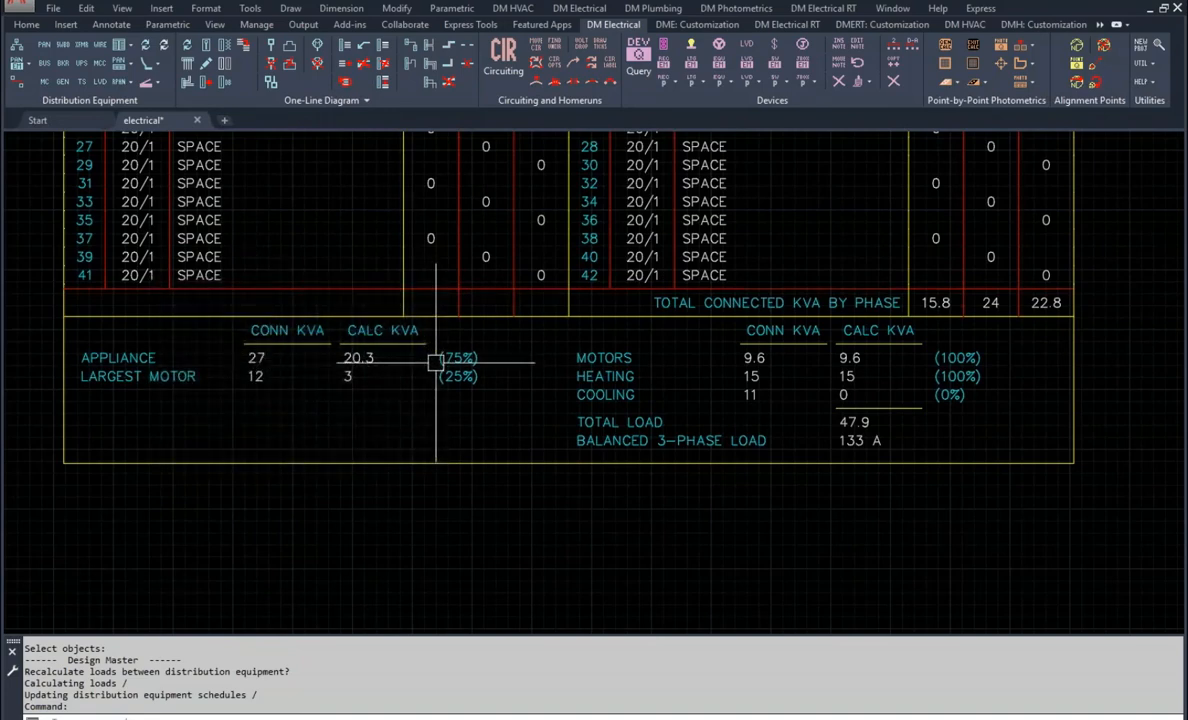
pyautogui.moveTo(436, 362)
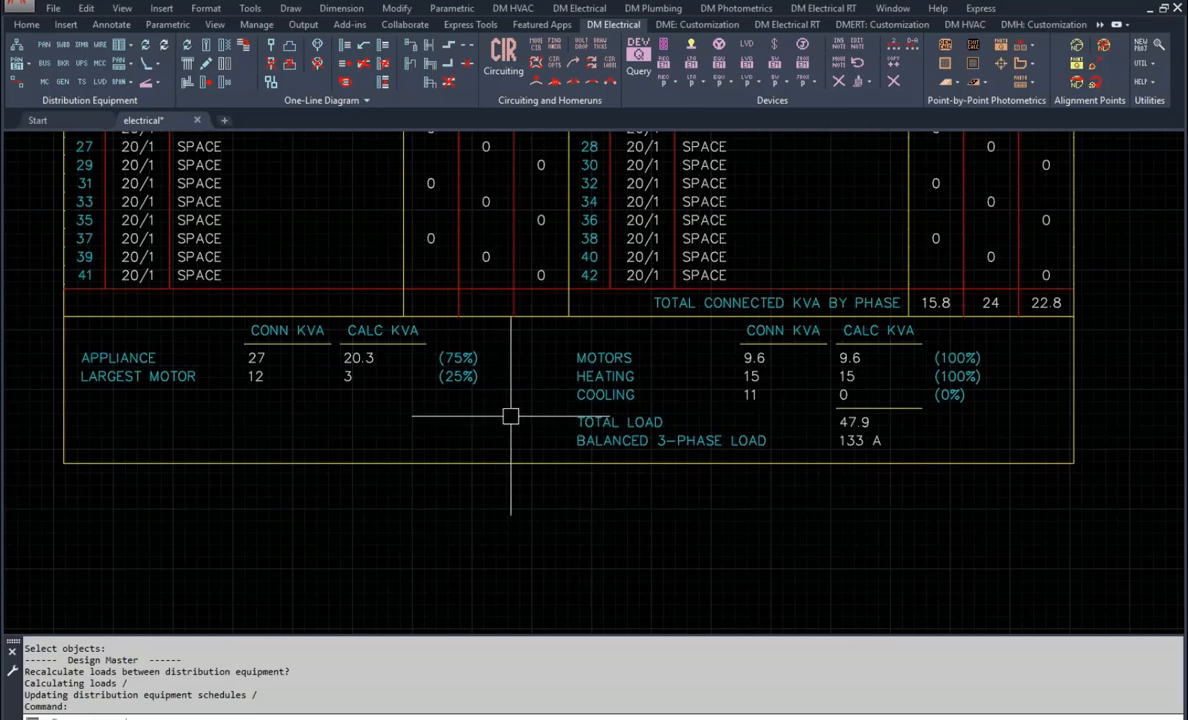
# View panel P2's optional dwelling unit calculation in its schedule, and open panel P2's settings.
pyautogui.scroll(-2, 510, 416)
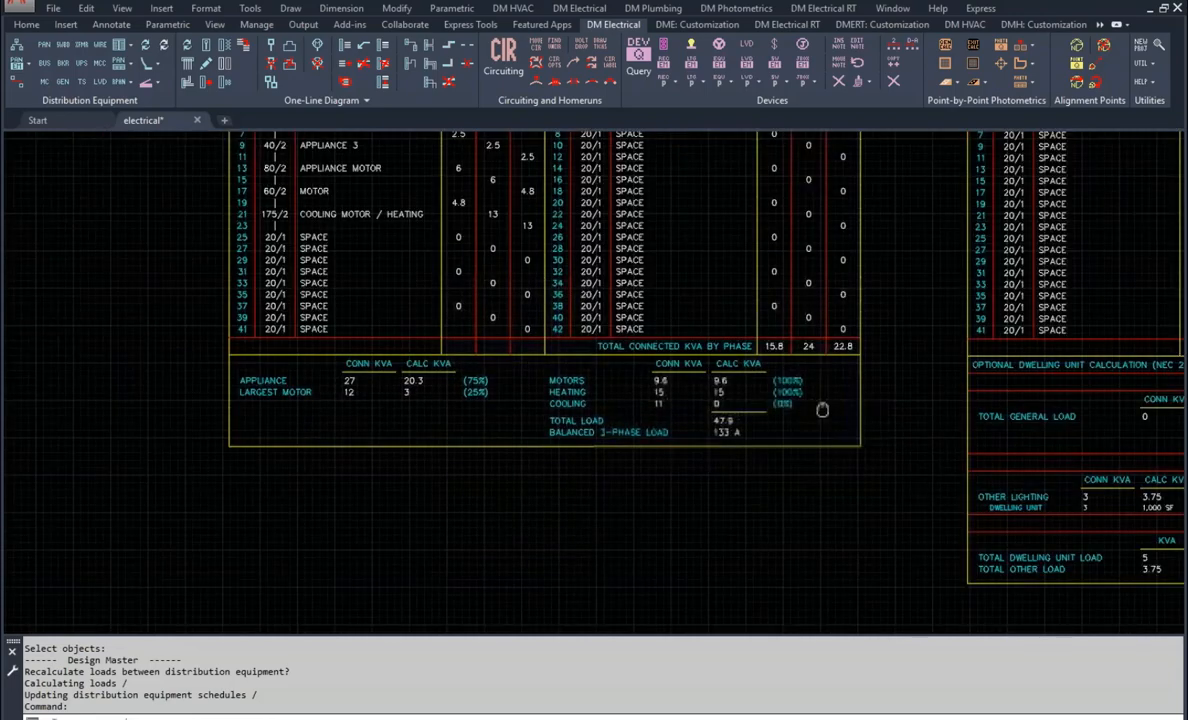
pyautogui.moveTo(822, 411)
pyautogui.mouseDown(button='middle')
pyautogui.moveTo(437, 411)
pyautogui.moveTo(344, 336)
pyautogui.moveTo(520, 381)
pyautogui.mouseUp(button='middle')
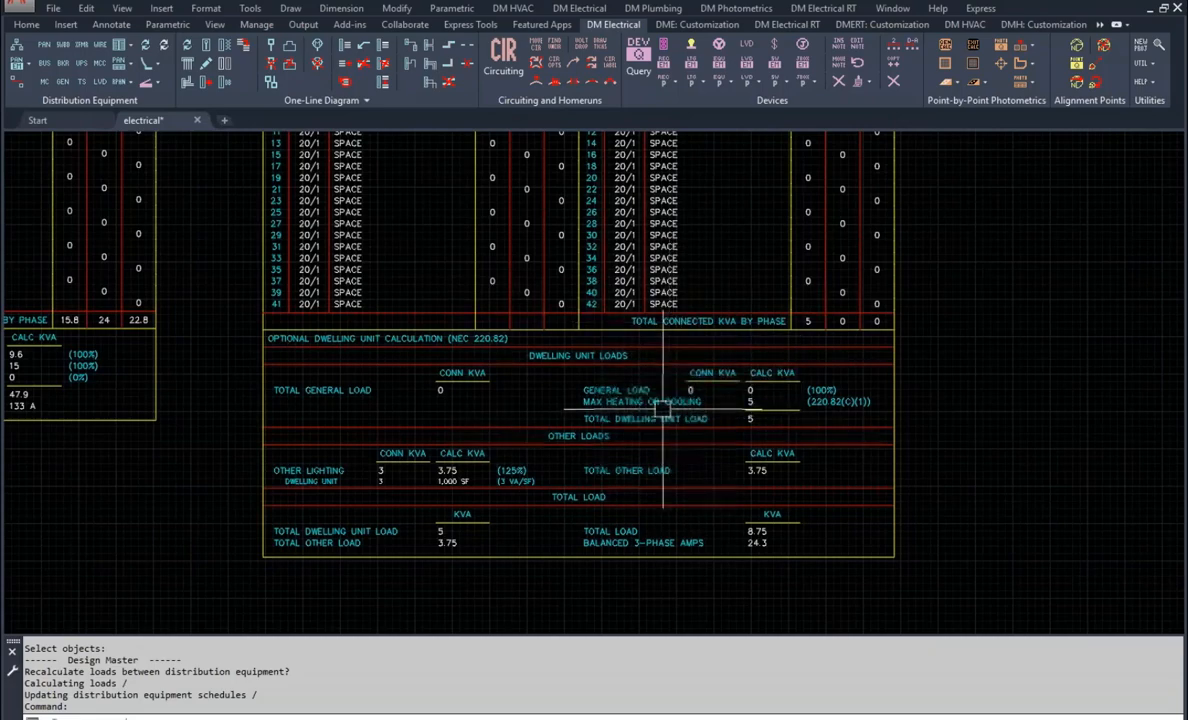
pyautogui.scroll(-3, 620, 368)
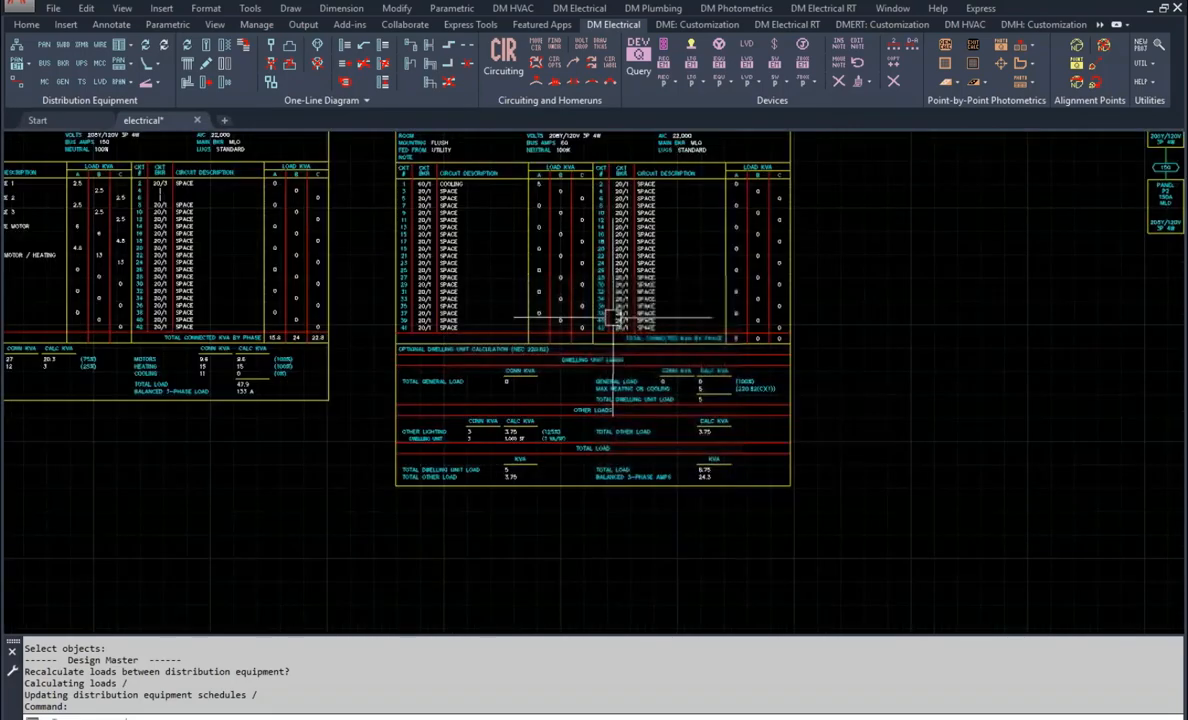
pyautogui.scroll(3, 565, 342)
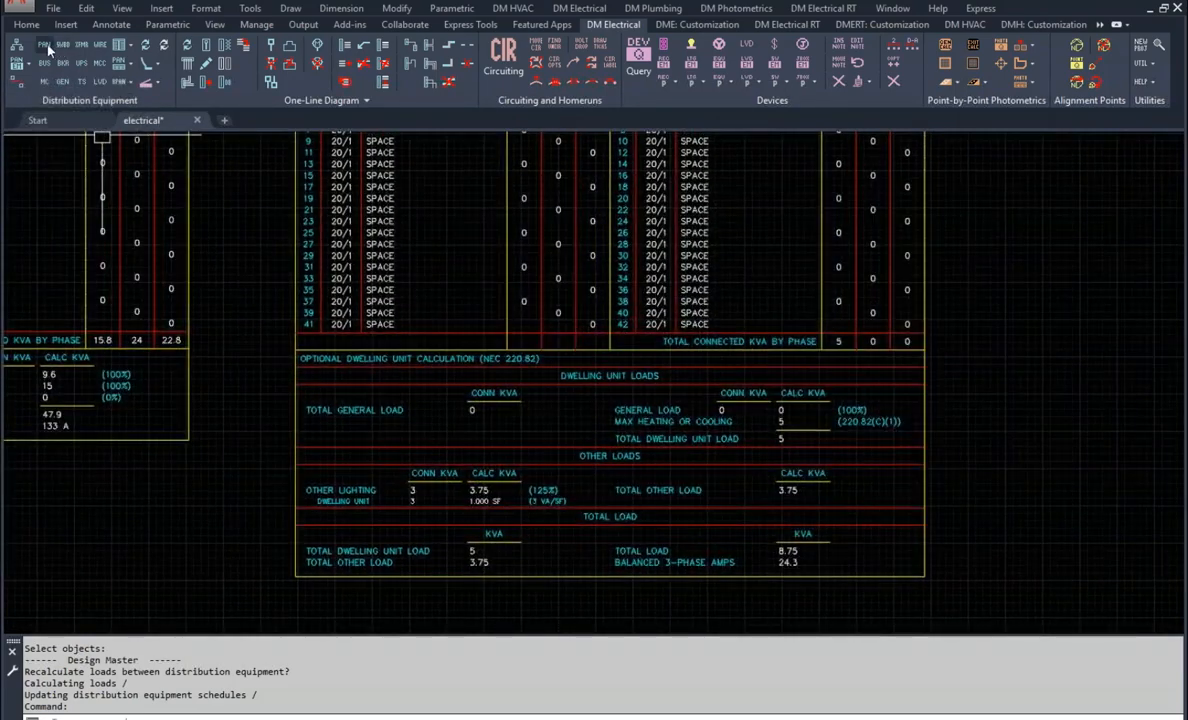
pyautogui.click(44, 43)
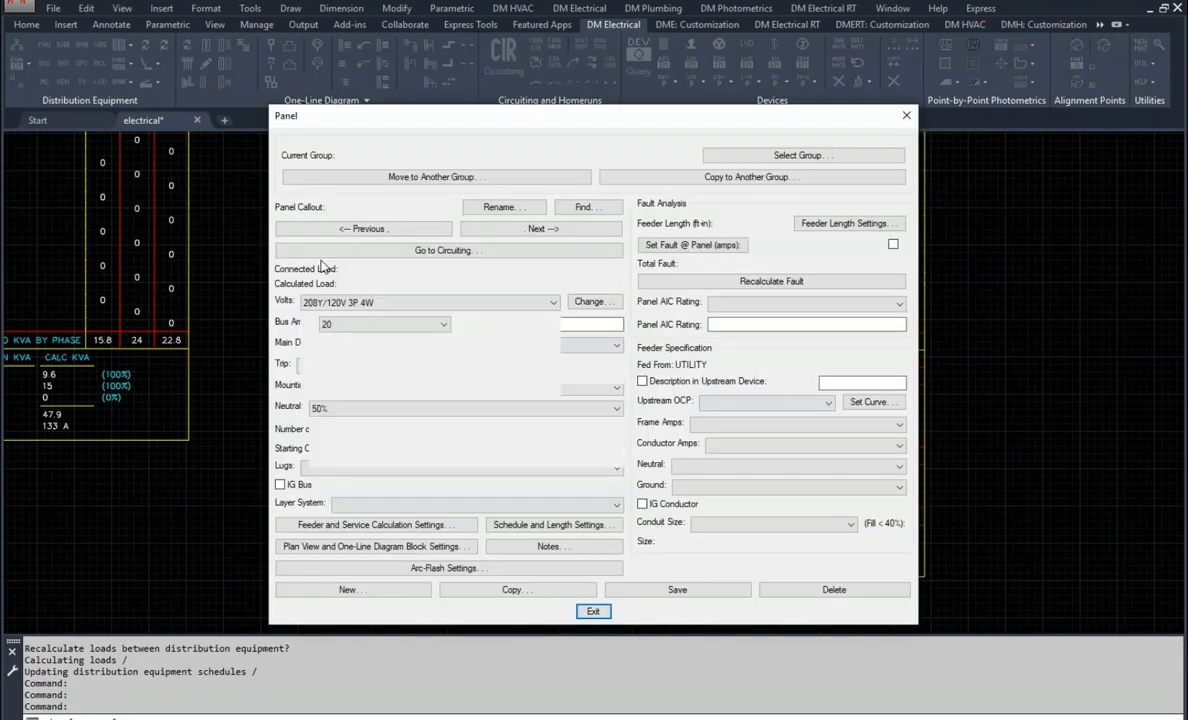
pyautogui.click(582, 210)
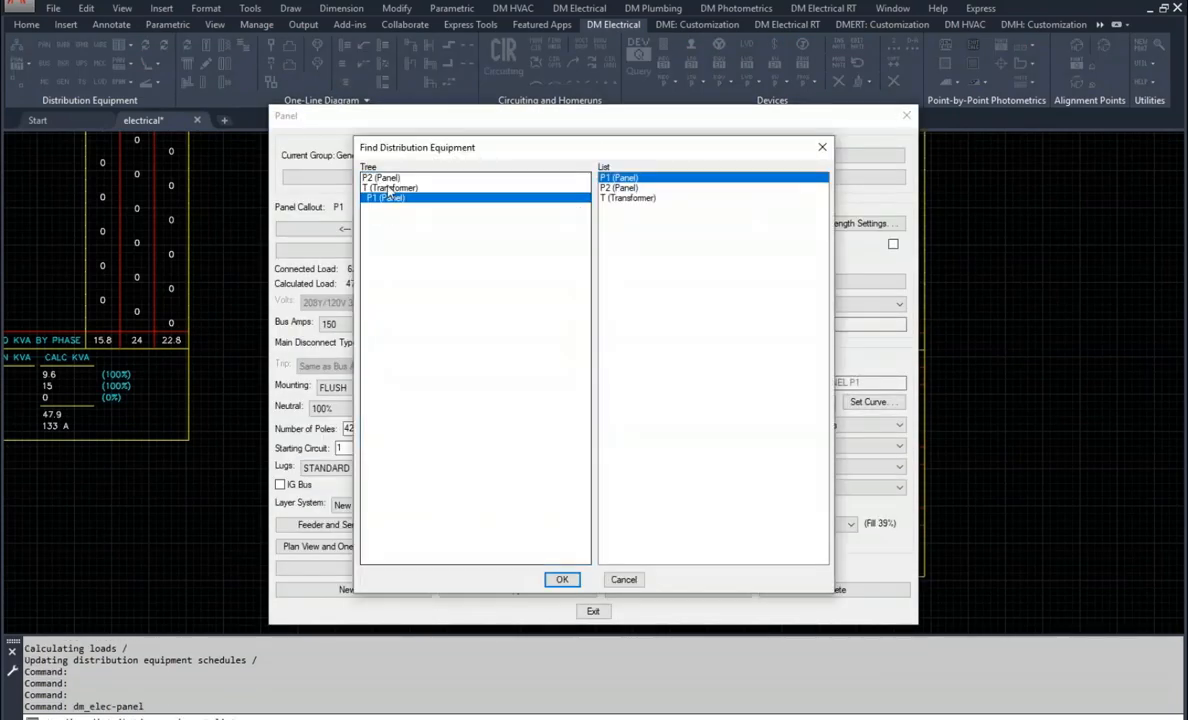
pyautogui.click(388, 179)
pyautogui.click(556, 576)
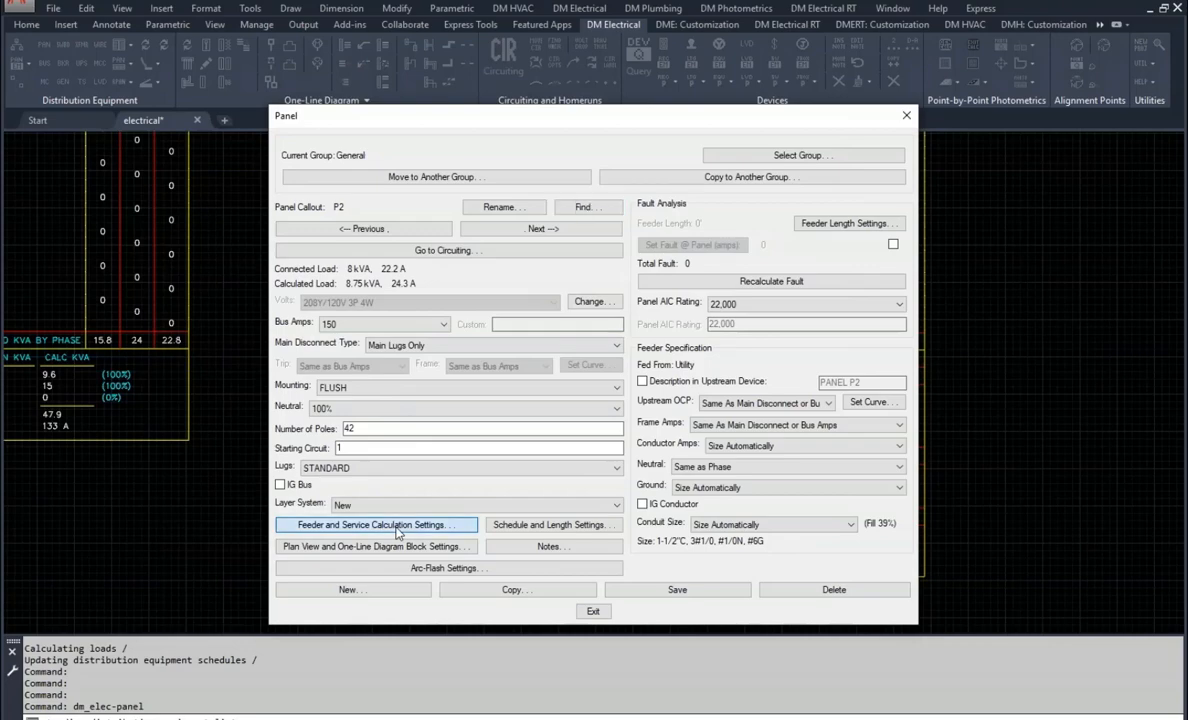
# Review the load calculation methods for panel P2, keeping Dwelling Unit NEC 220.82 in its feeder and service calculation settings.
pyautogui.click(398, 528)
pyautogui.click(362, 233)
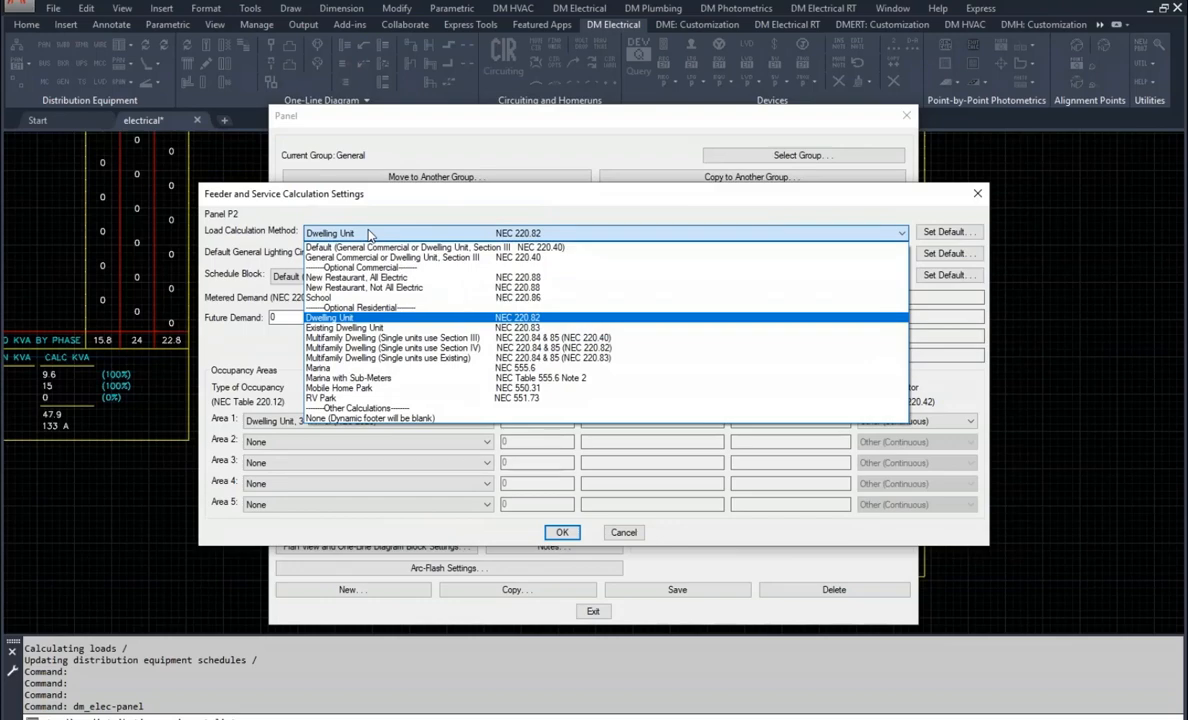
pyautogui.click(345, 317)
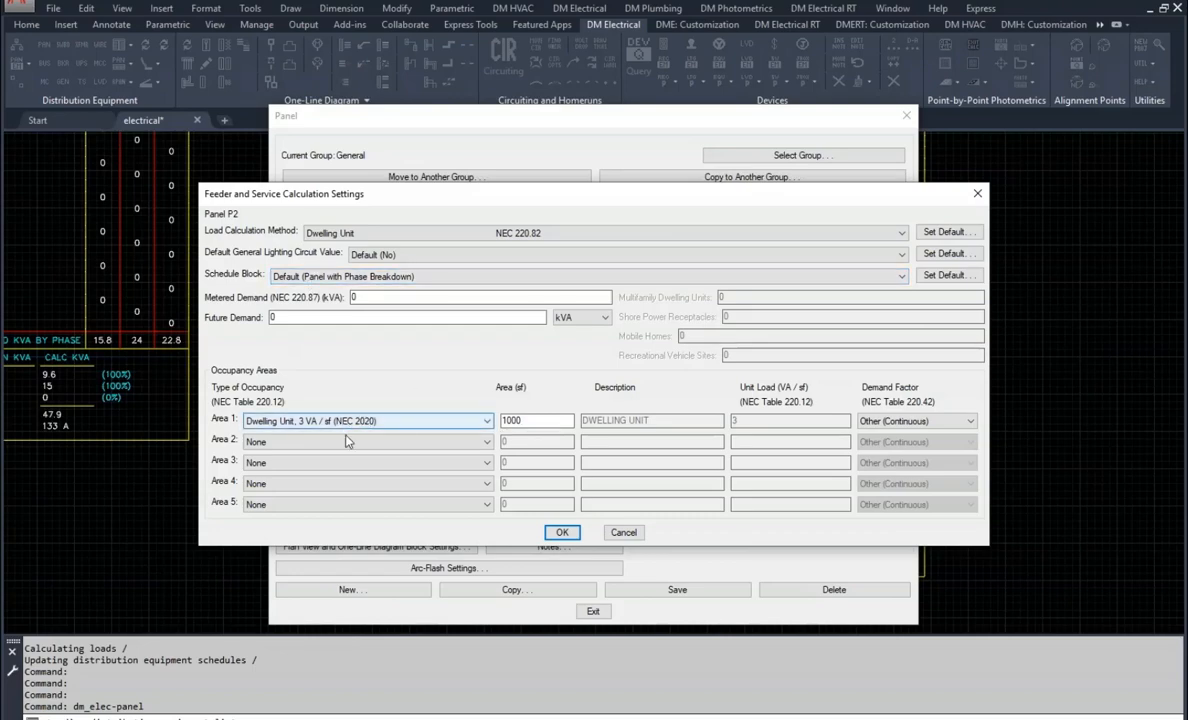
pyautogui.click(561, 532)
pyautogui.click(594, 686)
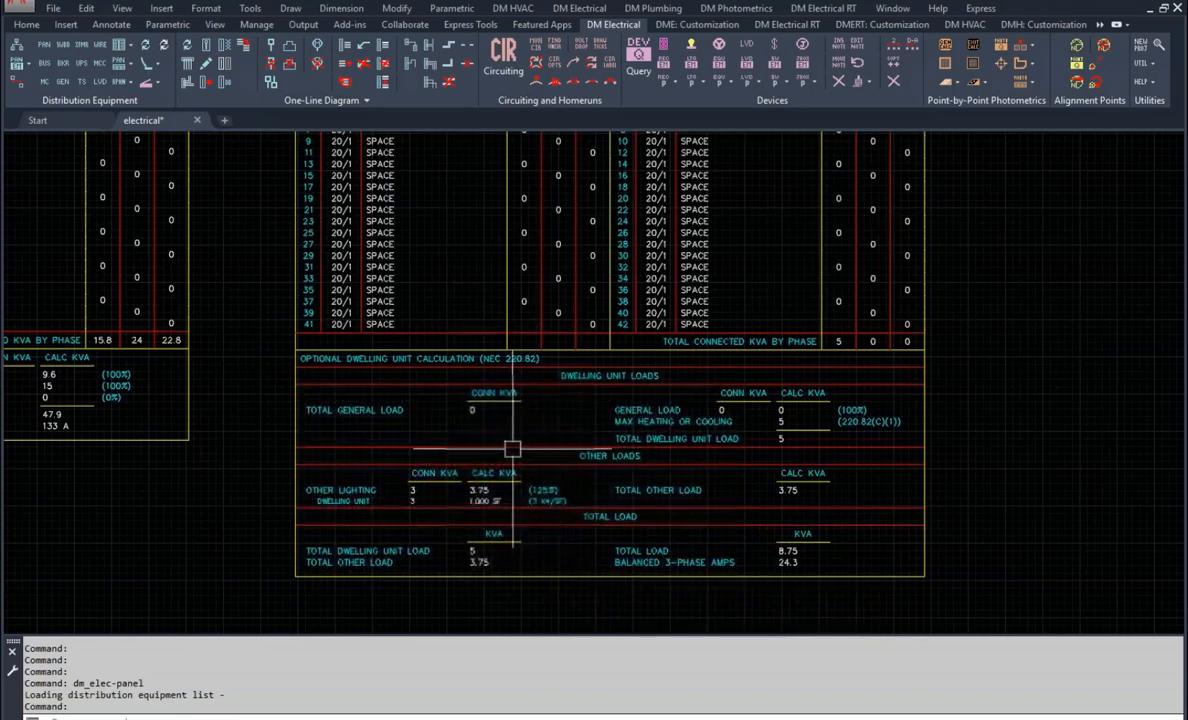
# Browse the Area 1 occupancy types in panel P2's feeder and service calculation settings, keeping Dwelling Unit, 3 VA / sf (NEC 2020).
pyautogui.scroll(-2, 537, 411)
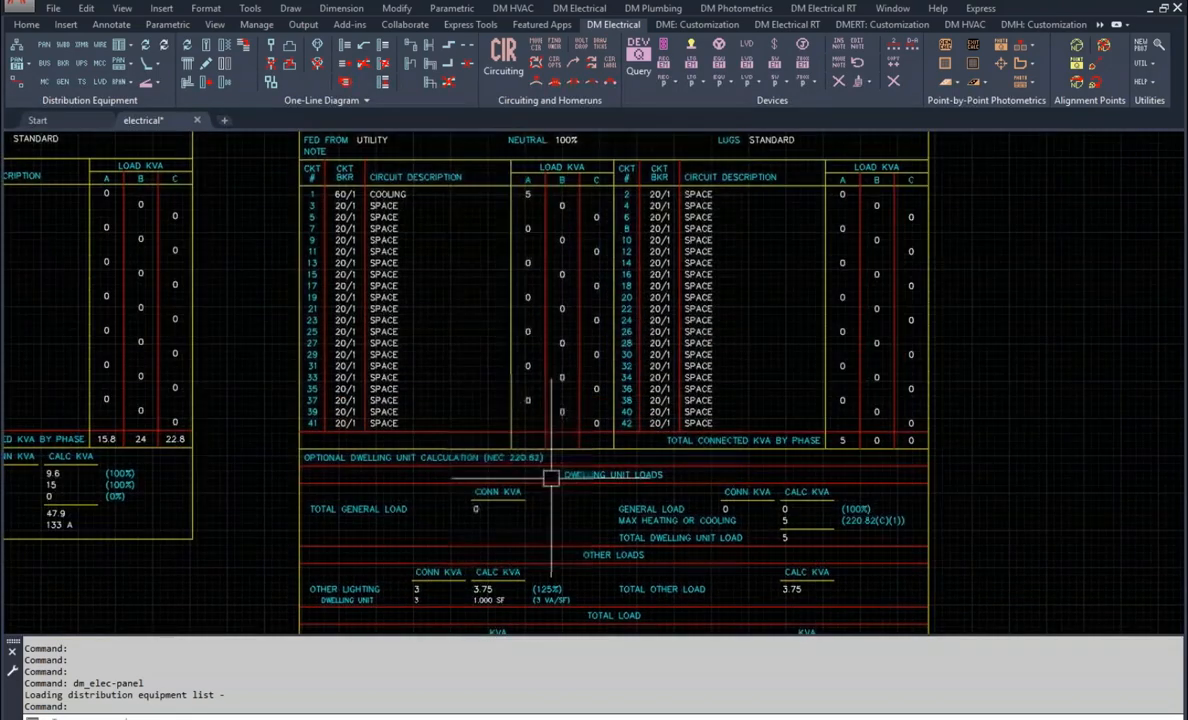
pyautogui.scroll(4, 570, 366)
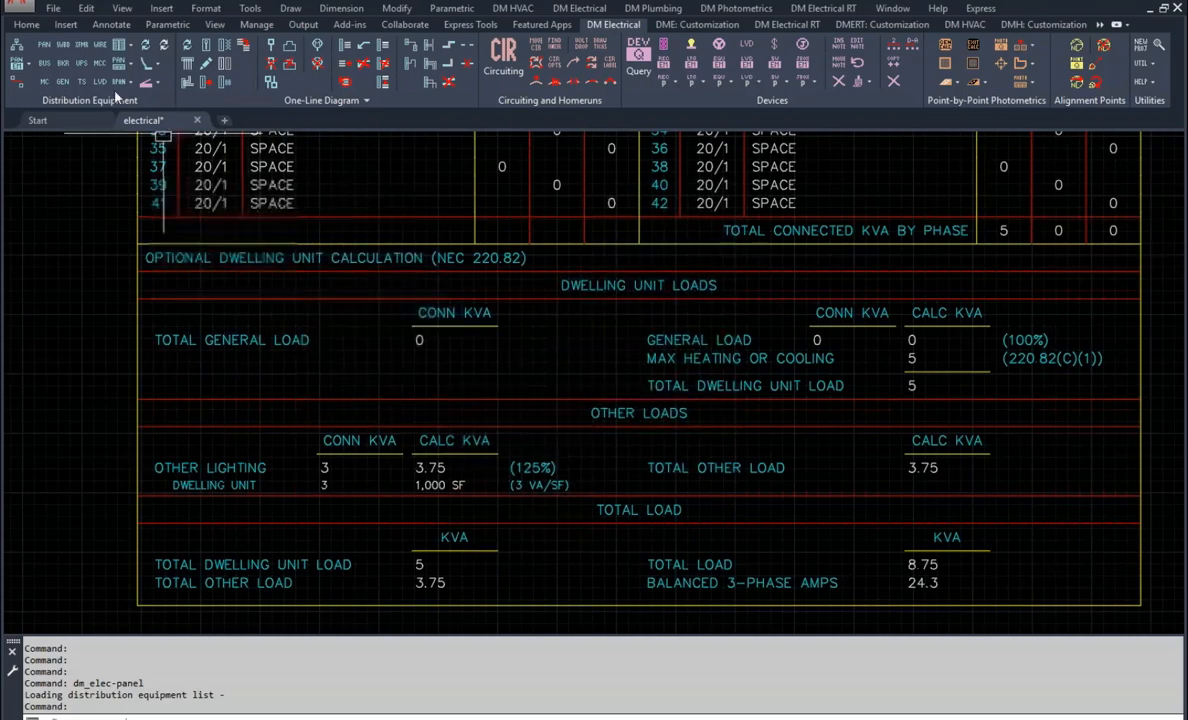
pyautogui.click(45, 43)
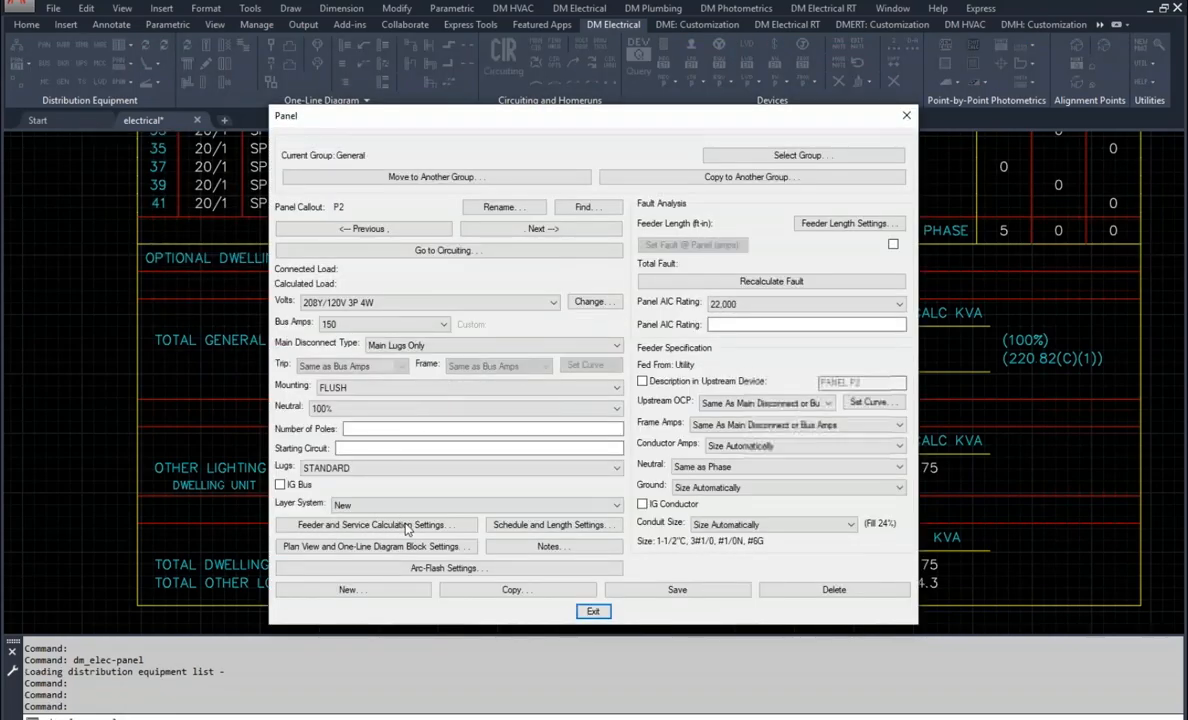
pyautogui.click(408, 526)
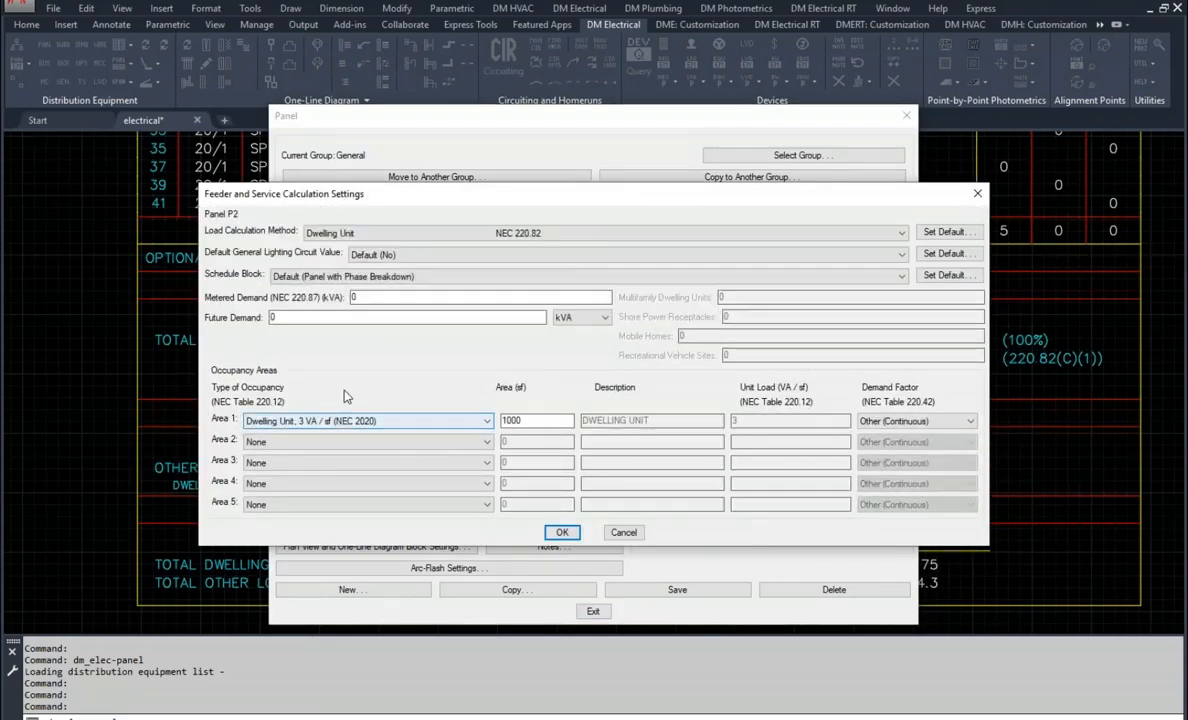
pyautogui.click(302, 424)
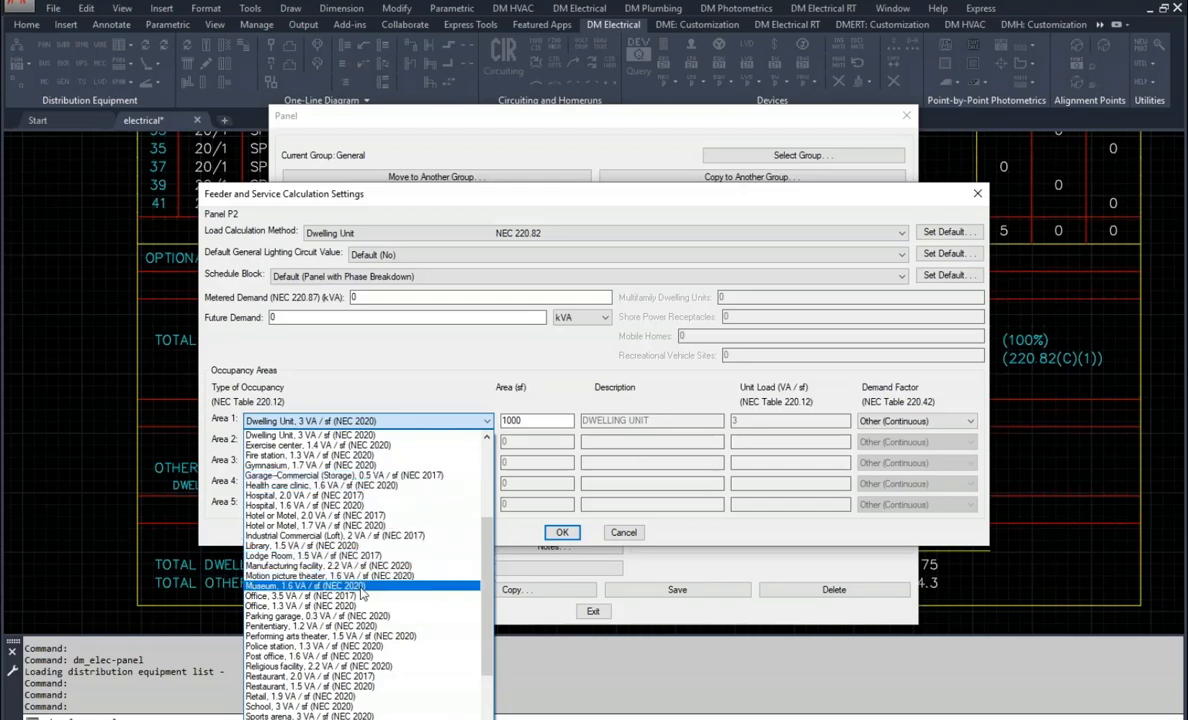
pyautogui.click(387, 371)
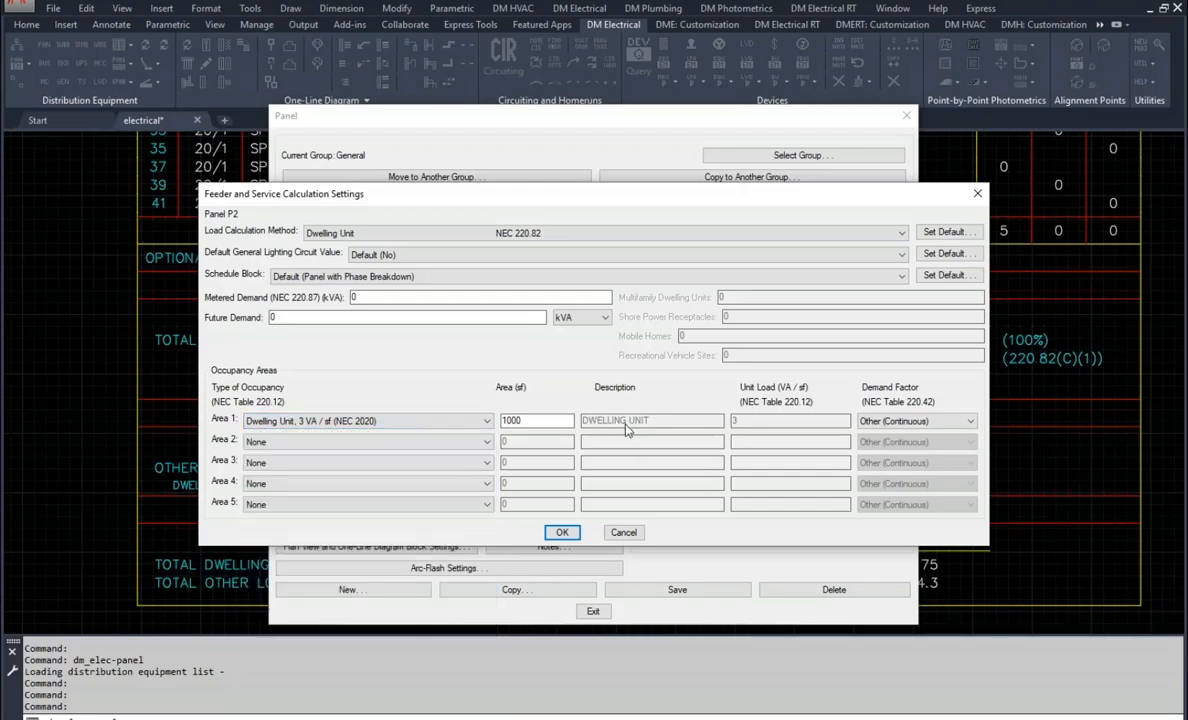
pyautogui.click(440, 421)
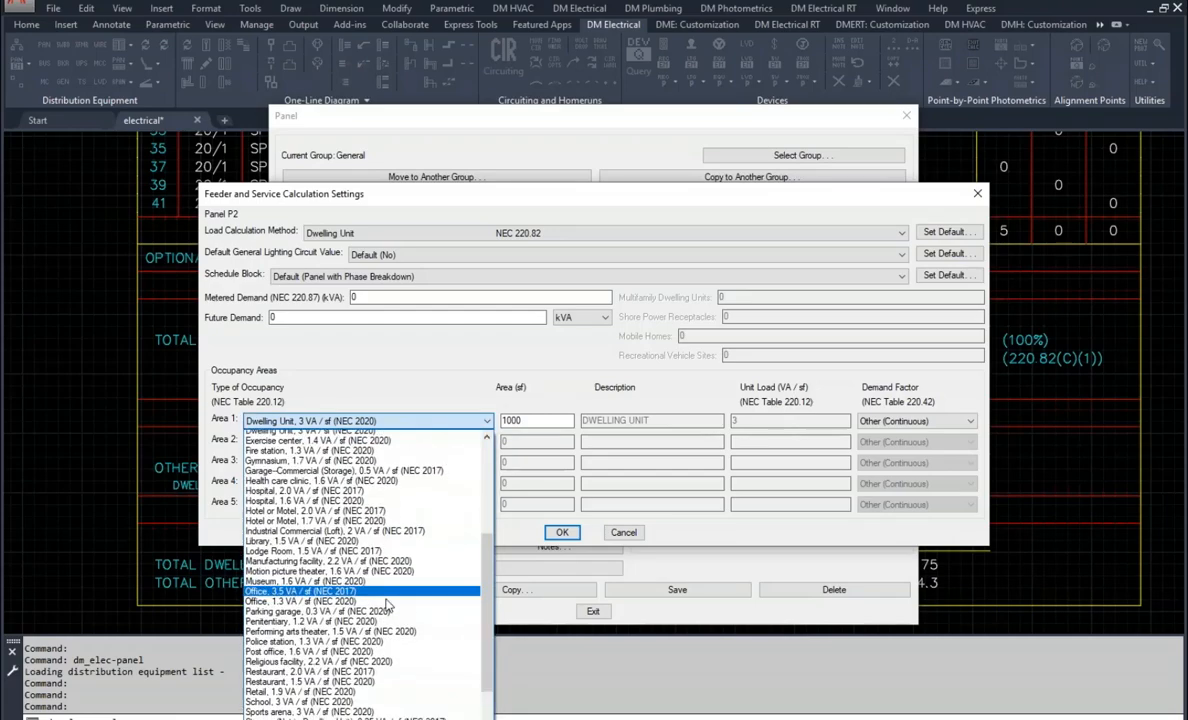
pyautogui.scroll(-5, 320, 650)
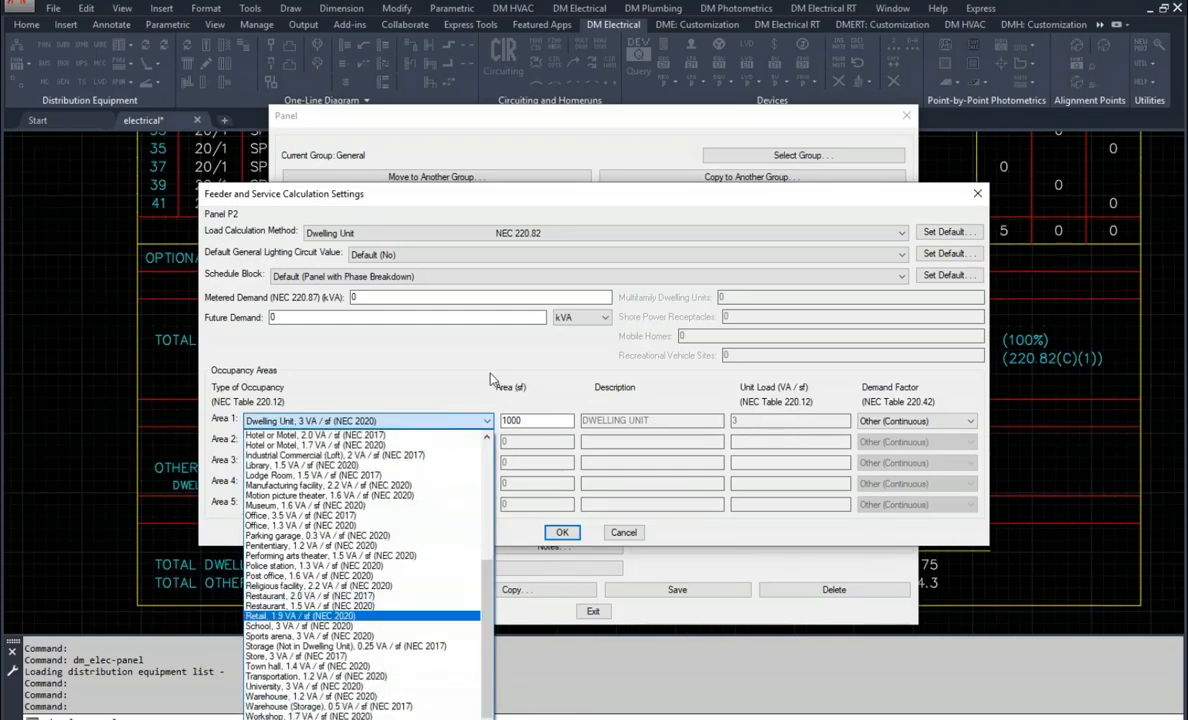
pyautogui.click(438, 351)
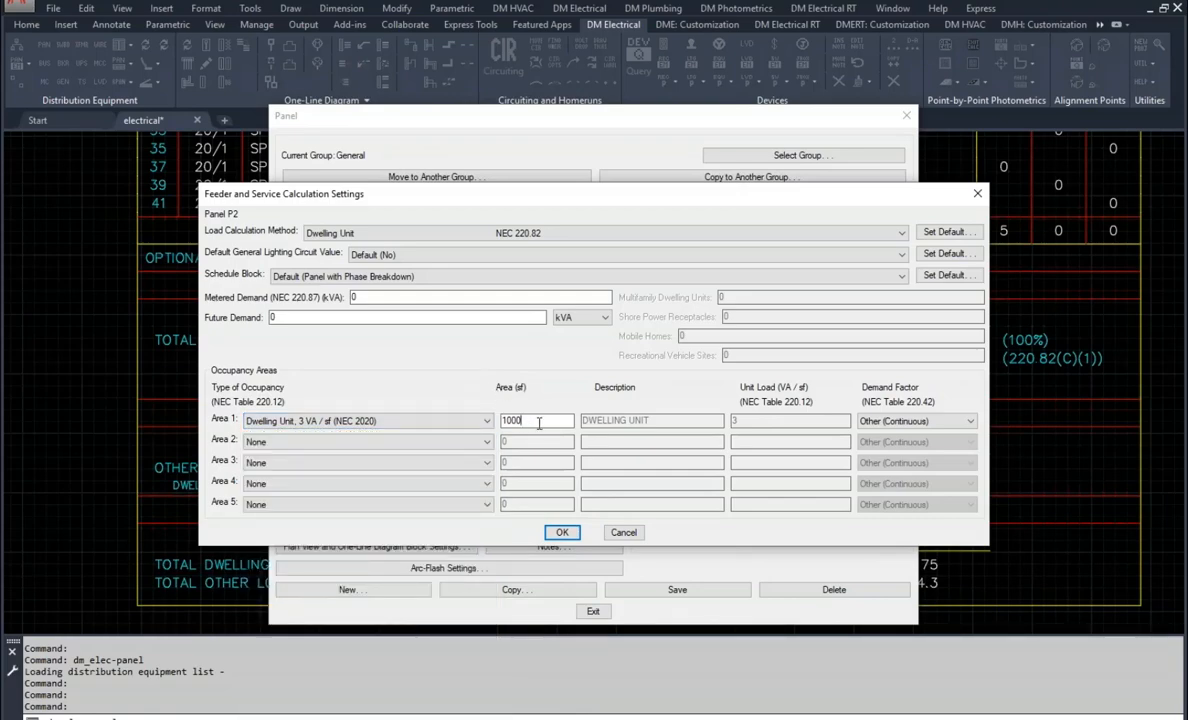
# Set the Area 1 demand factor of panel P2 to Dwelling Unit and accept the feeder and service calculation settings.
pyautogui.click(556, 421)
pyautogui.click(931, 428)
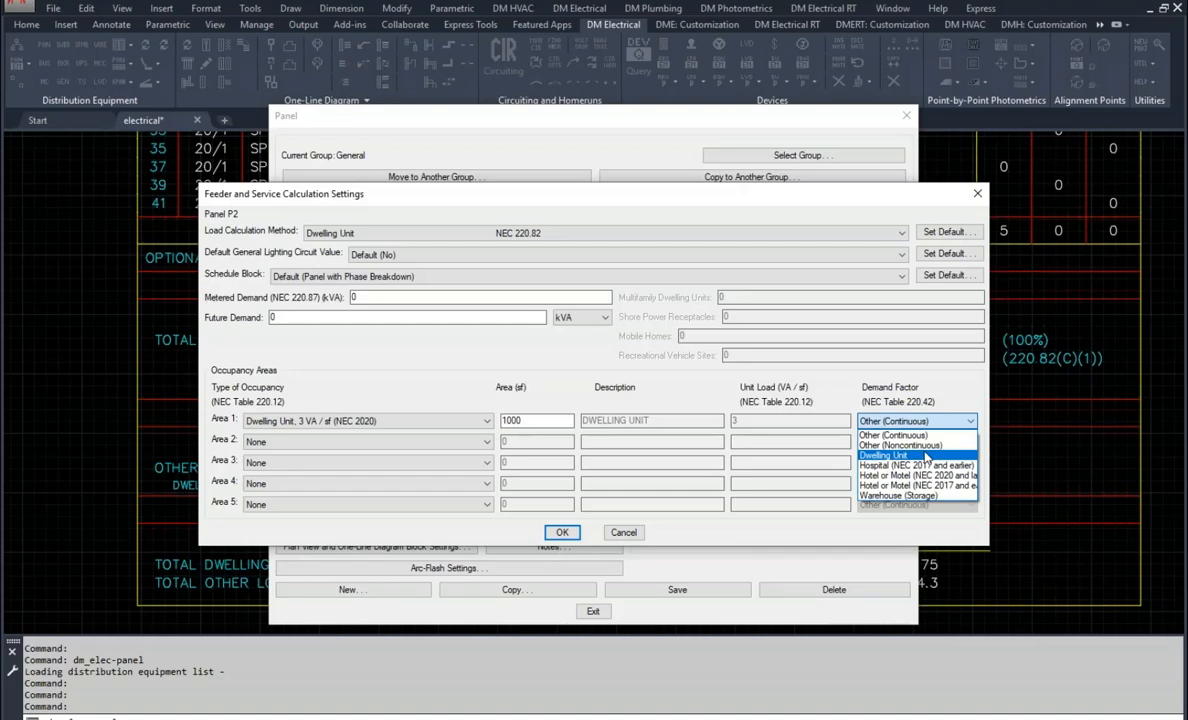
pyautogui.click(927, 456)
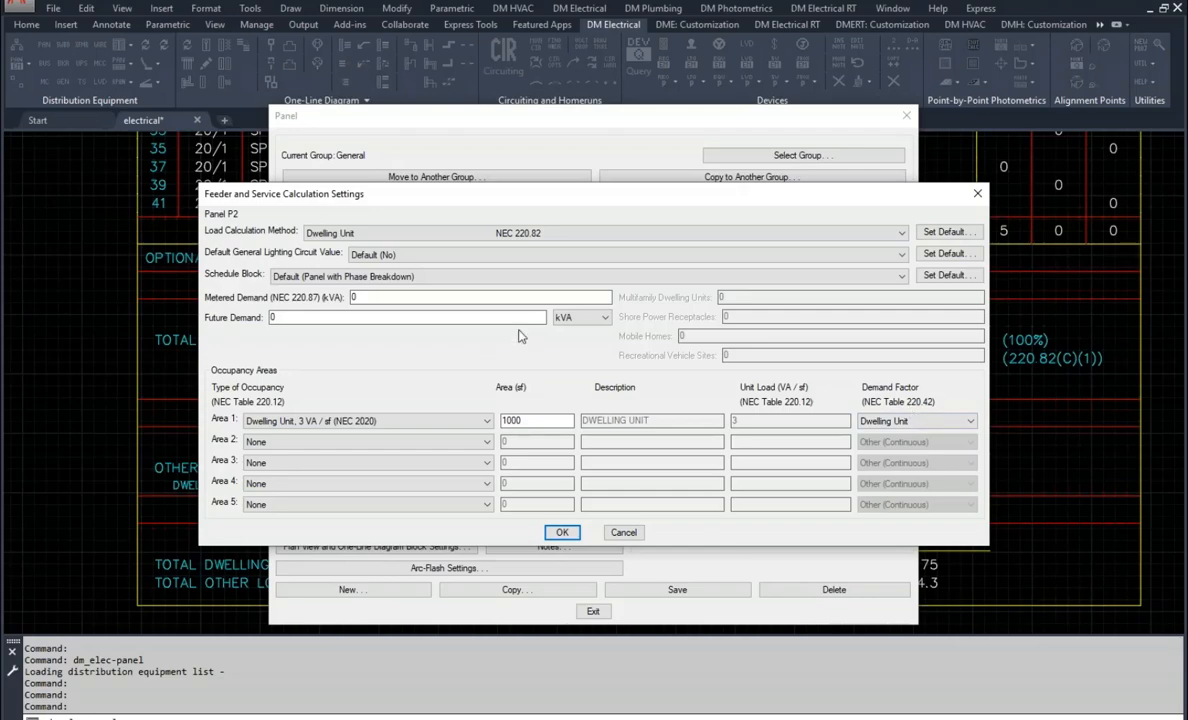
pyautogui.click(895, 421)
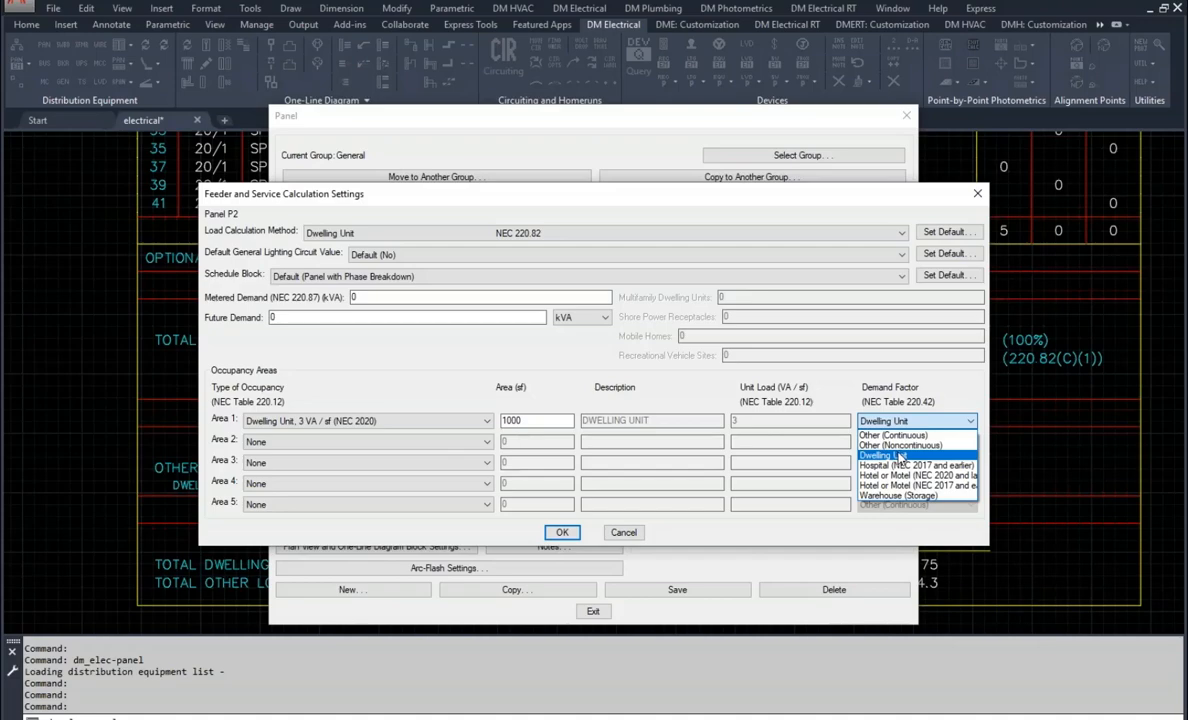
pyautogui.click(898, 456)
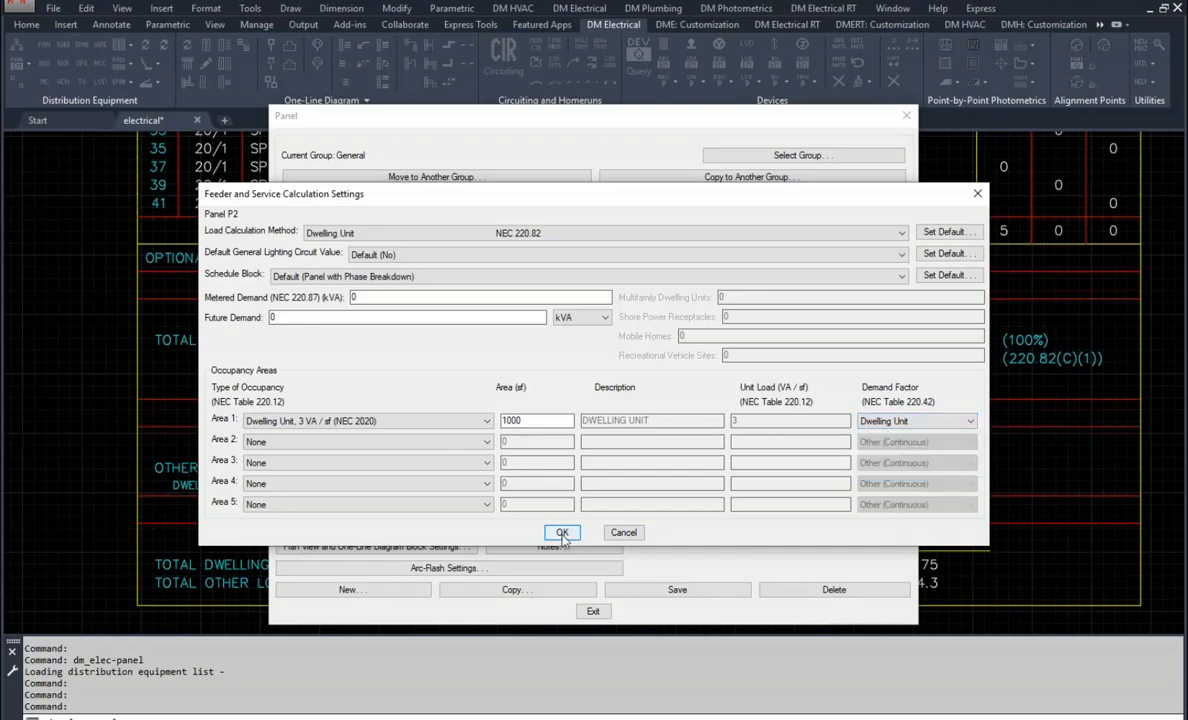
pyautogui.click(562, 532)
# Recheck the Area 1 demand factor in panel P2's feeder and service calculation settings, keeping Dwelling Unit, and exit the panel settings.
pyautogui.click(376, 524)
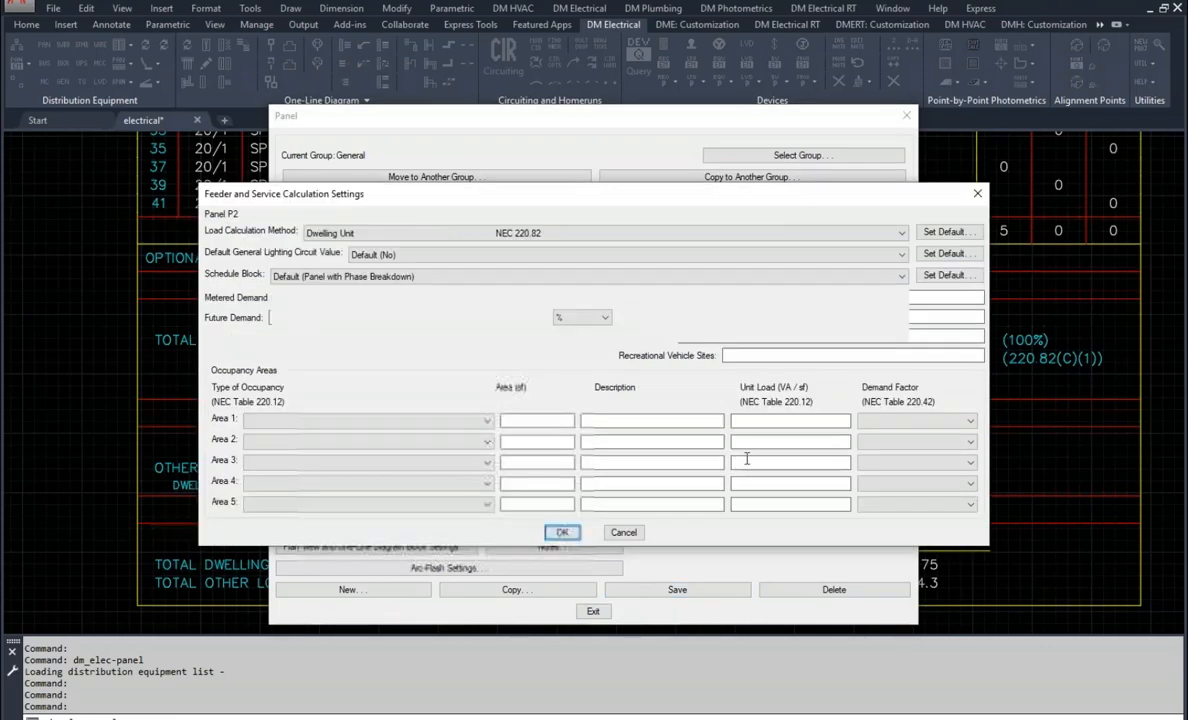
pyautogui.click(900, 421)
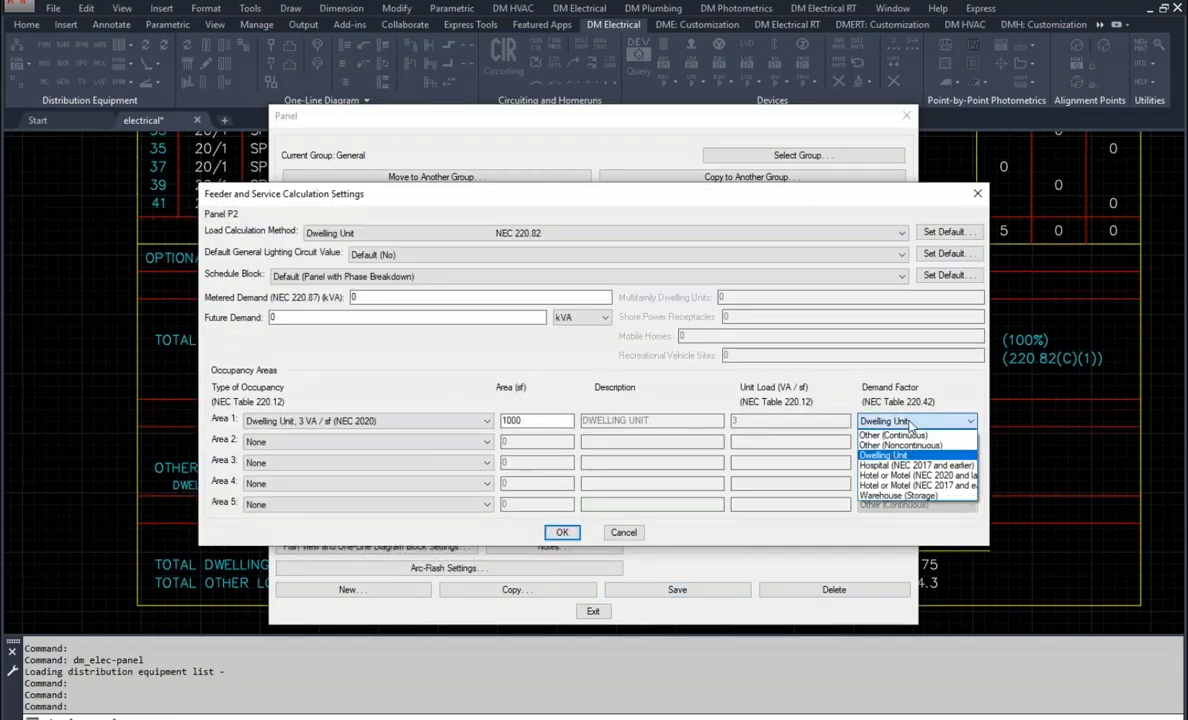
pyautogui.click(906, 456)
pyautogui.click(562, 532)
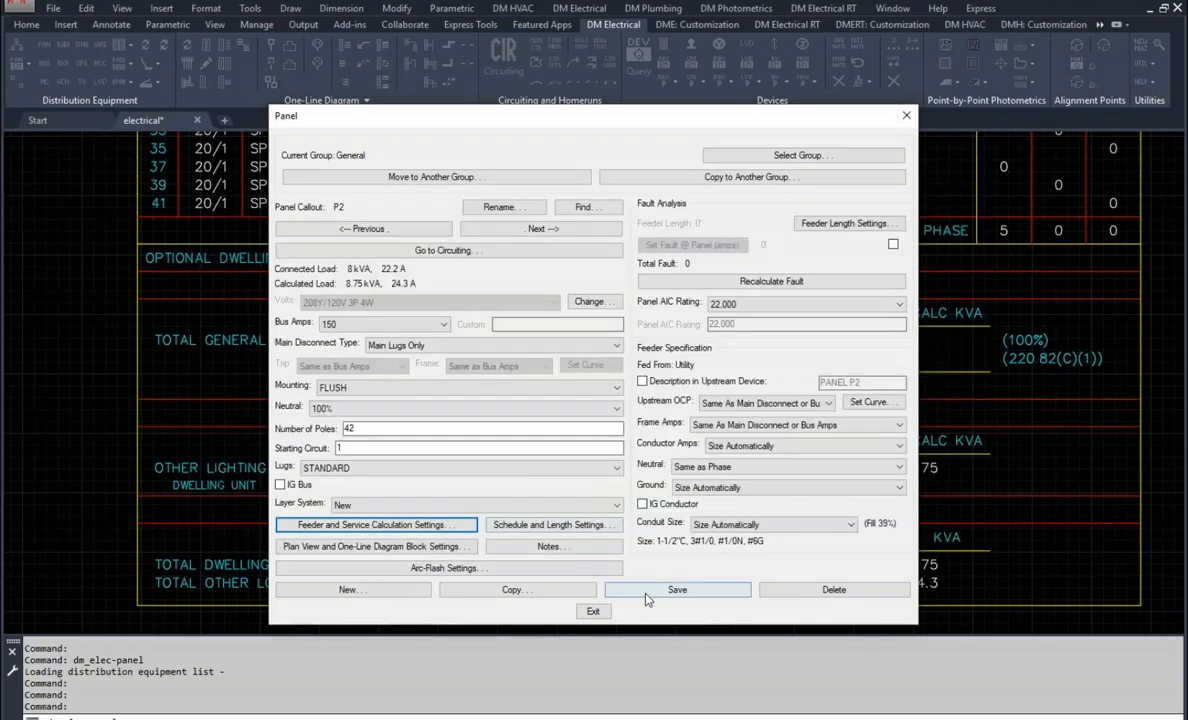
pyautogui.click(593, 611)
# Update panel P2's schedule in the drawing, recalculating loads between distribution equipment.
pyautogui.click(124, 57)
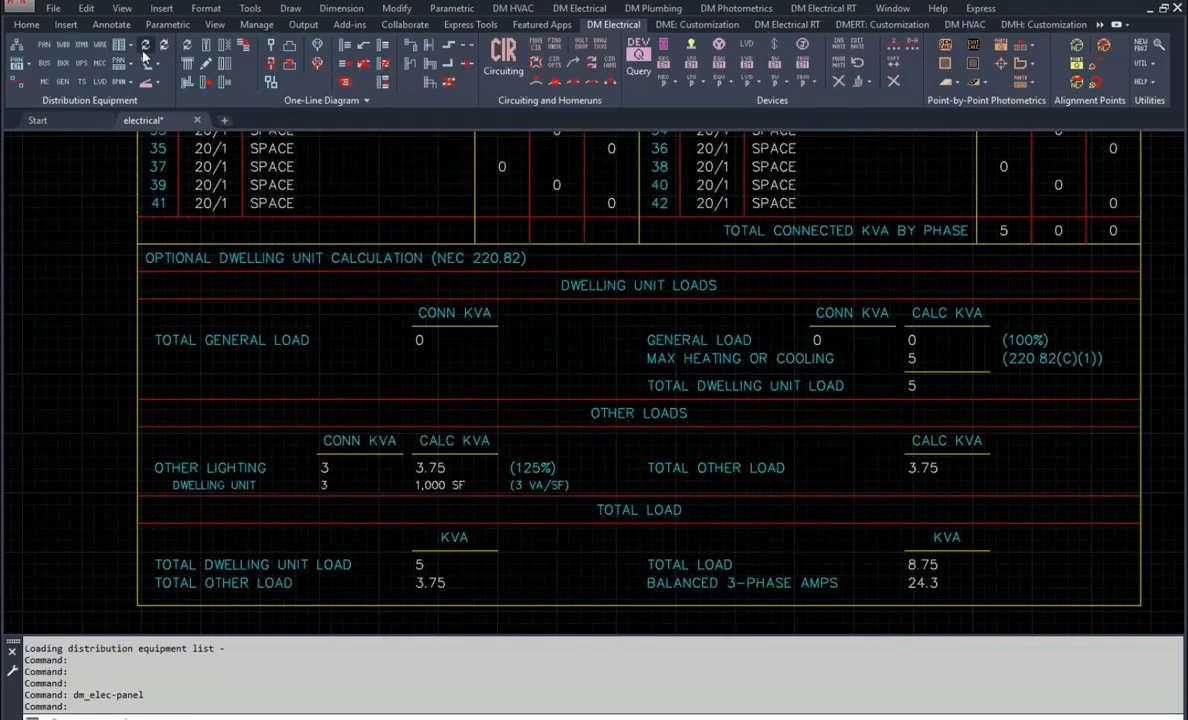
pyautogui.click(276, 337)
pyautogui.press('Return')
pyautogui.click(620, 408)
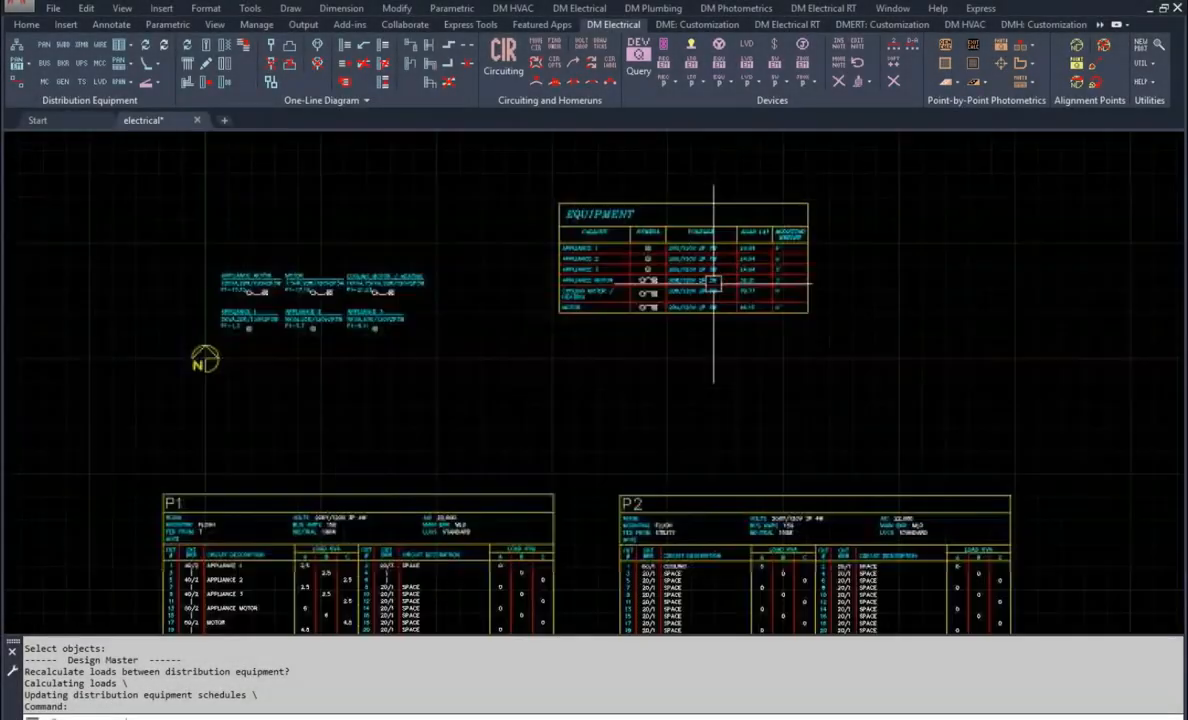
# Examine the equipment schedule, then review the COOLING MOTOR / HEATING equipment's settings and schedule information, leaving both without changes.
pyautogui.scroll(3, 712, 279)
pyautogui.scroll(4, 712, 279)
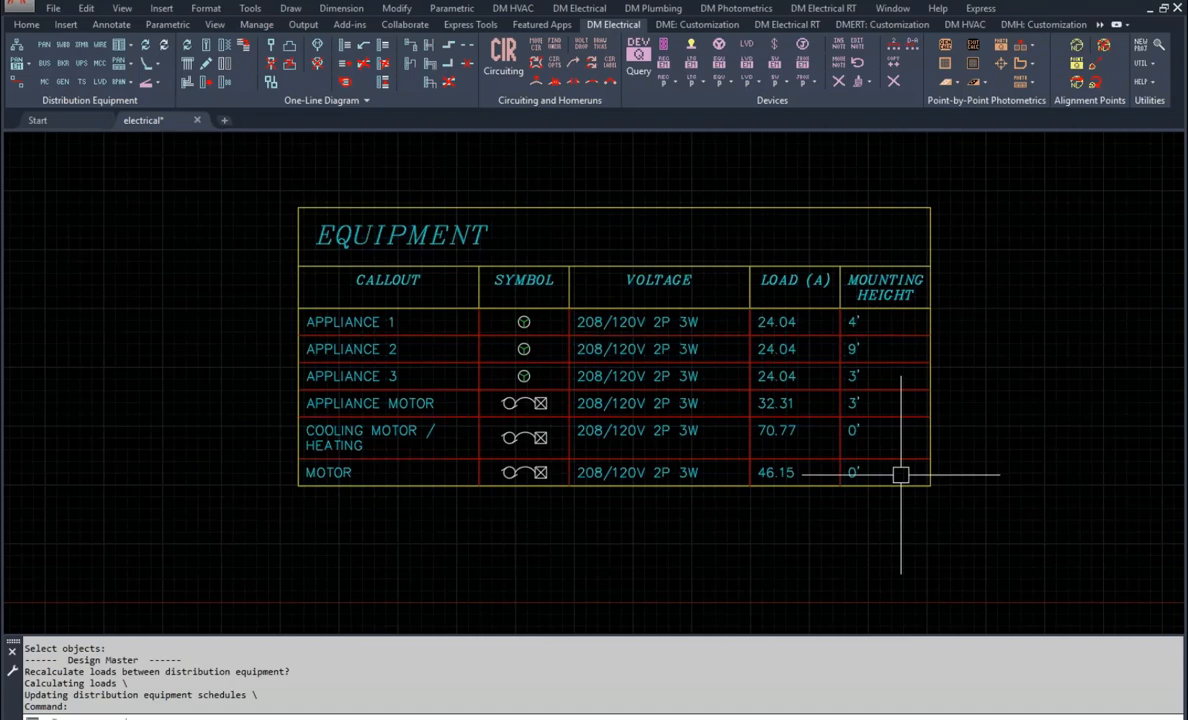
pyautogui.scroll(-2, 451, 470)
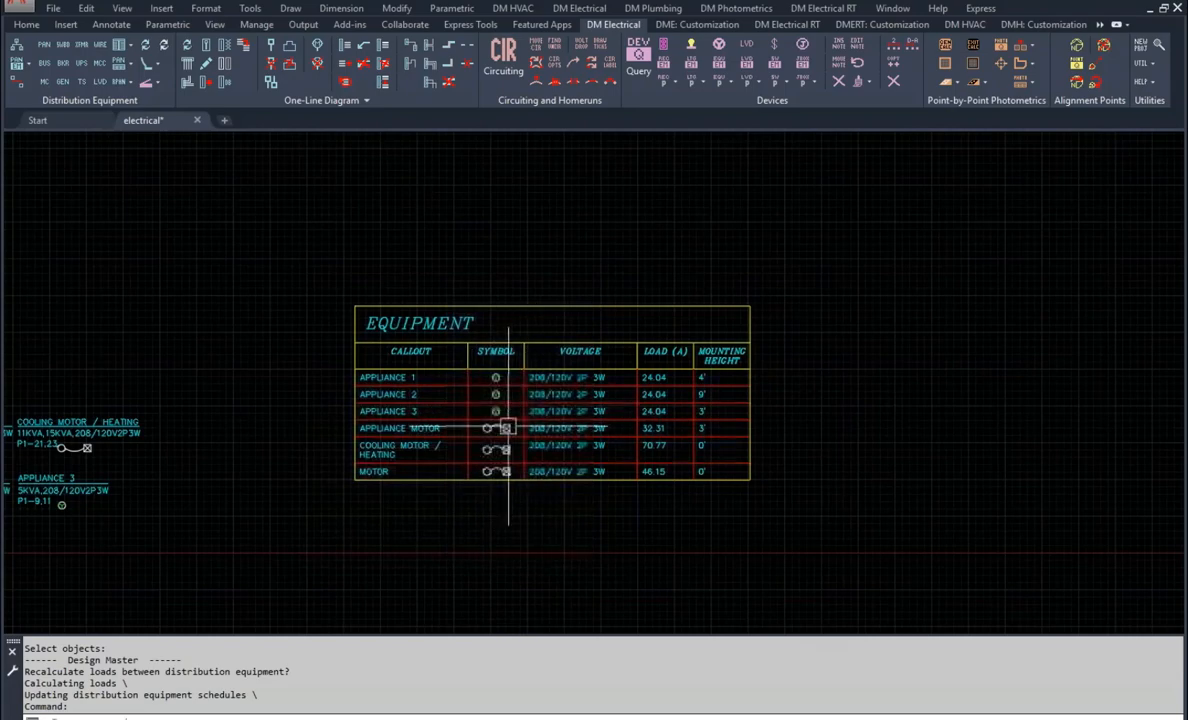
pyautogui.moveTo(508, 428); pyautogui.dragTo(544, 419, button='middle')
pyautogui.click(639, 58)
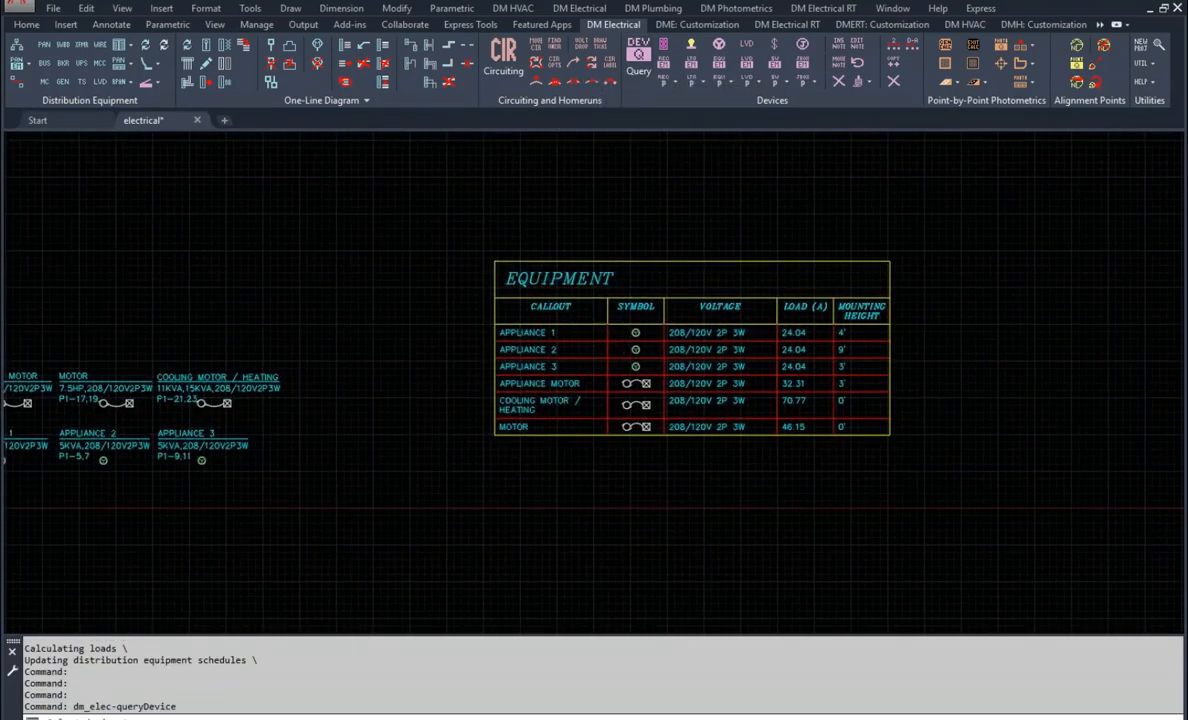
pyautogui.click(214, 403)
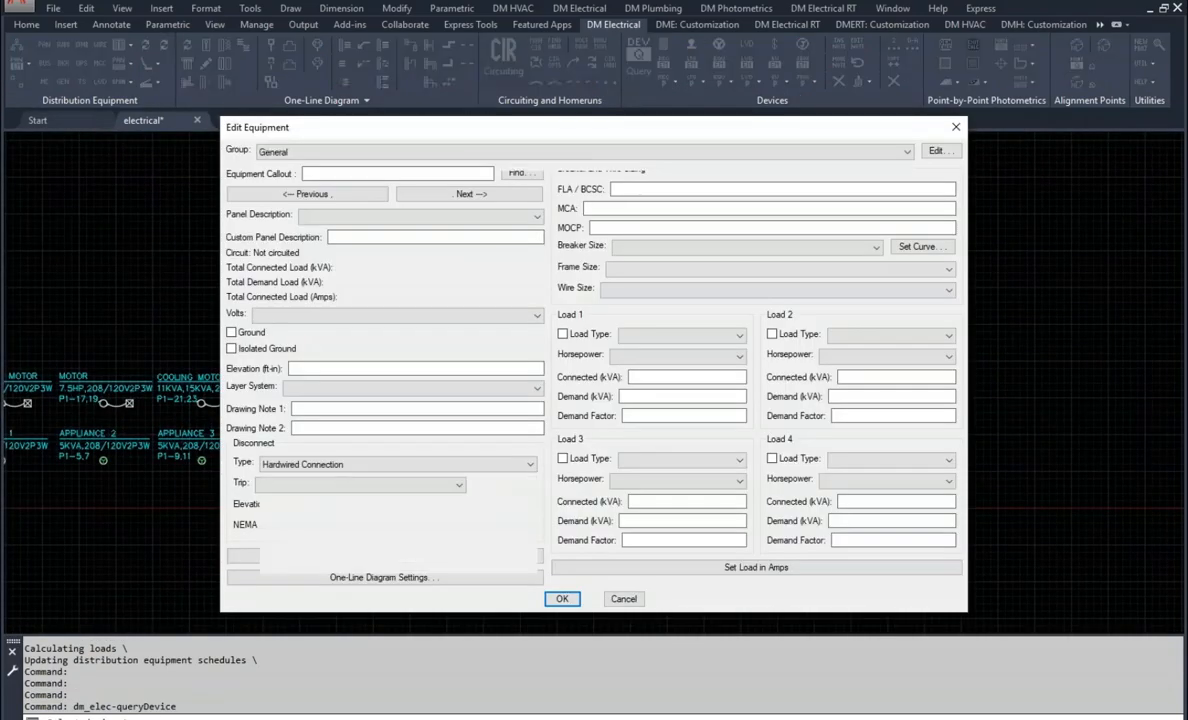
pyautogui.click(314, 367)
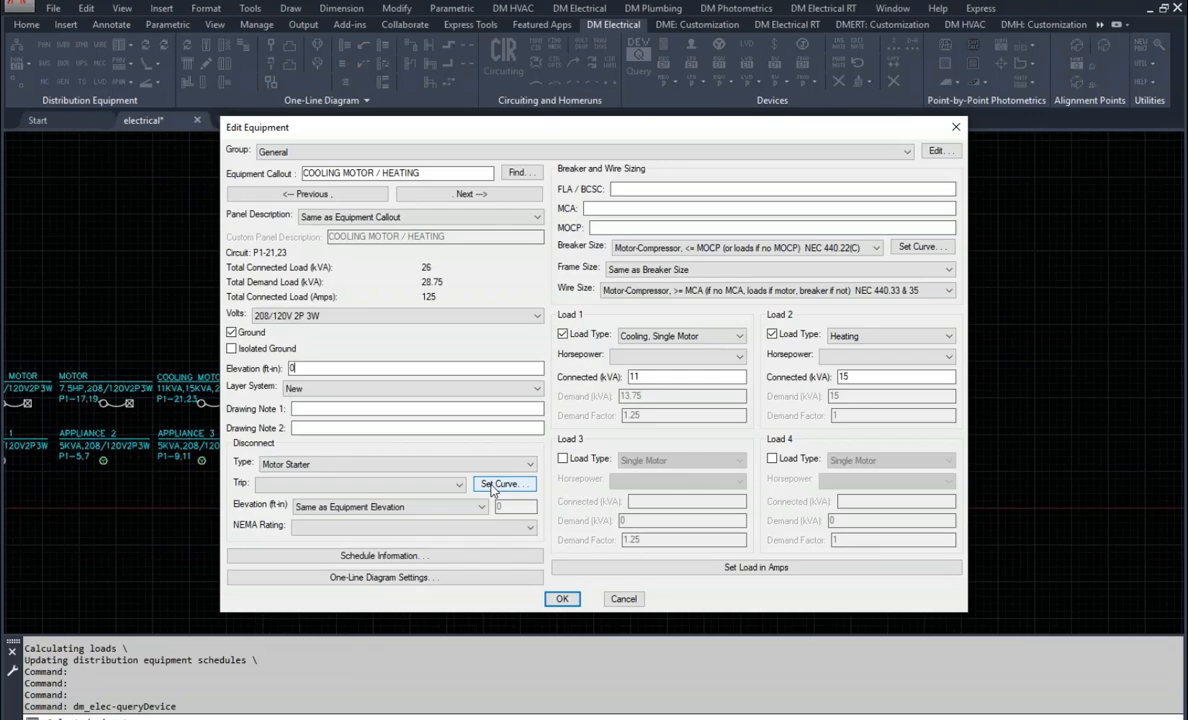
pyautogui.click(401, 558)
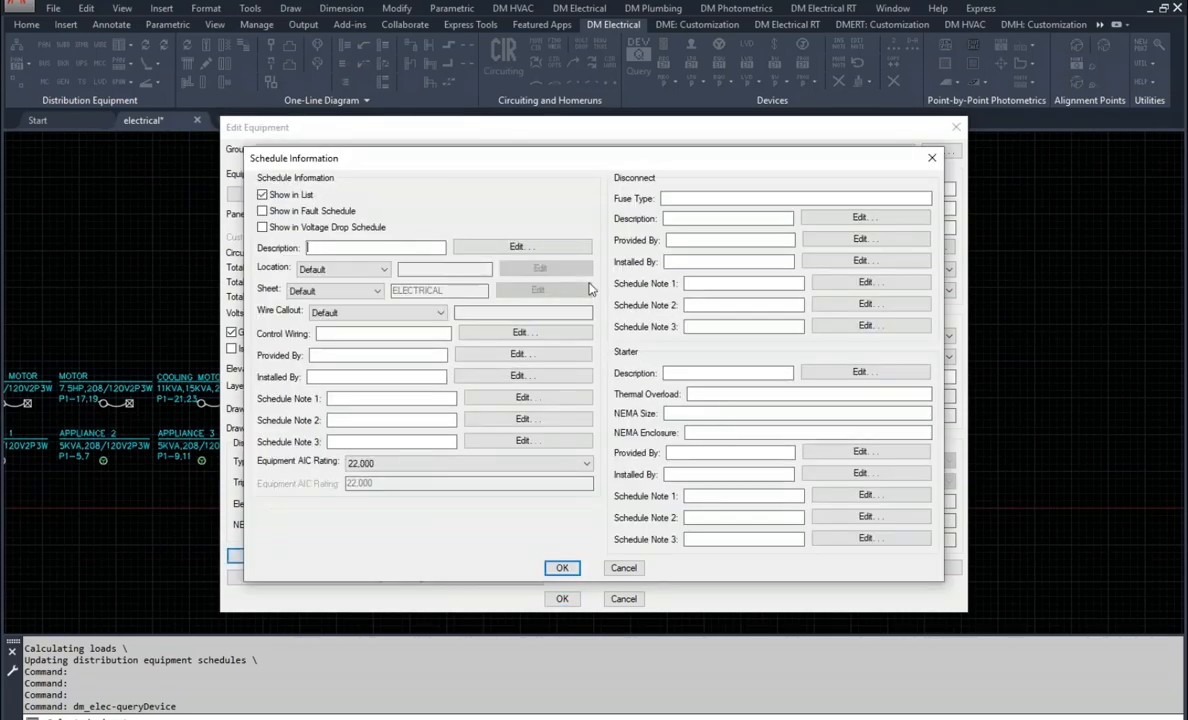
pyautogui.click(352, 399)
pyautogui.click(353, 400)
pyautogui.click(623, 567)
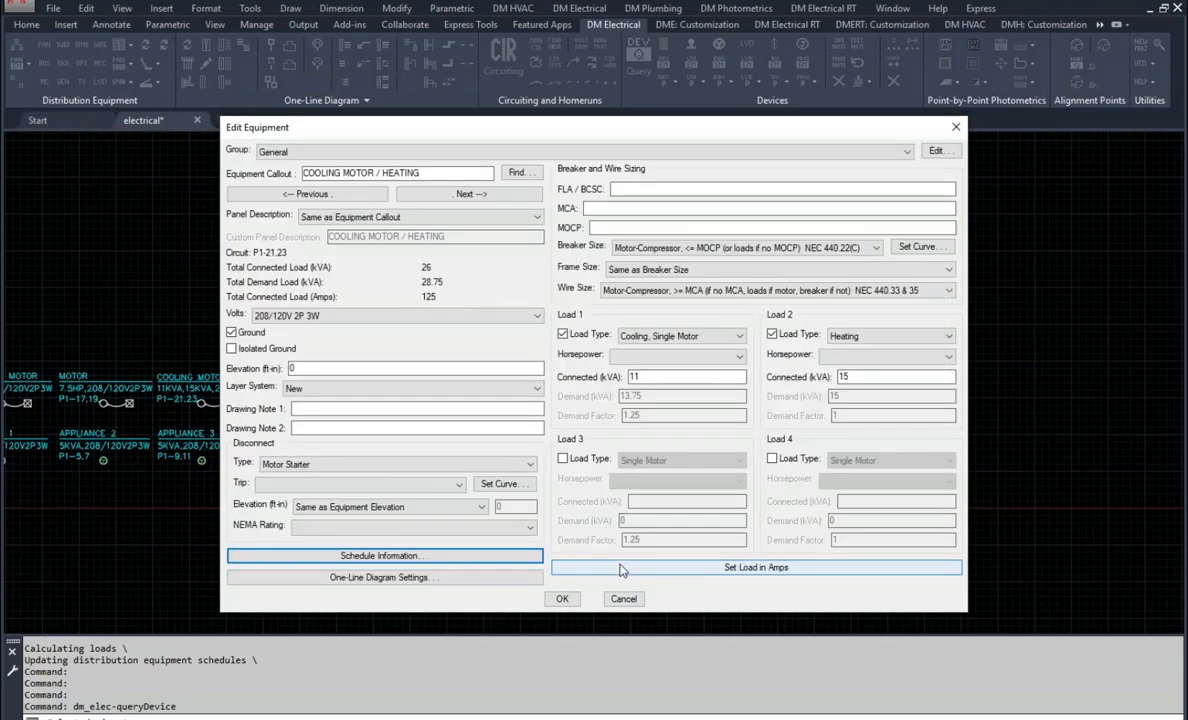
pyautogui.click(623, 598)
# Set the equipment's own Schedule Note 1 to 3' in the schedule information of APPLIANCE 3 and accept the equipment settings.
pyautogui.moveTo(355, 398); pyautogui.dragTo(483, 393, button='middle')
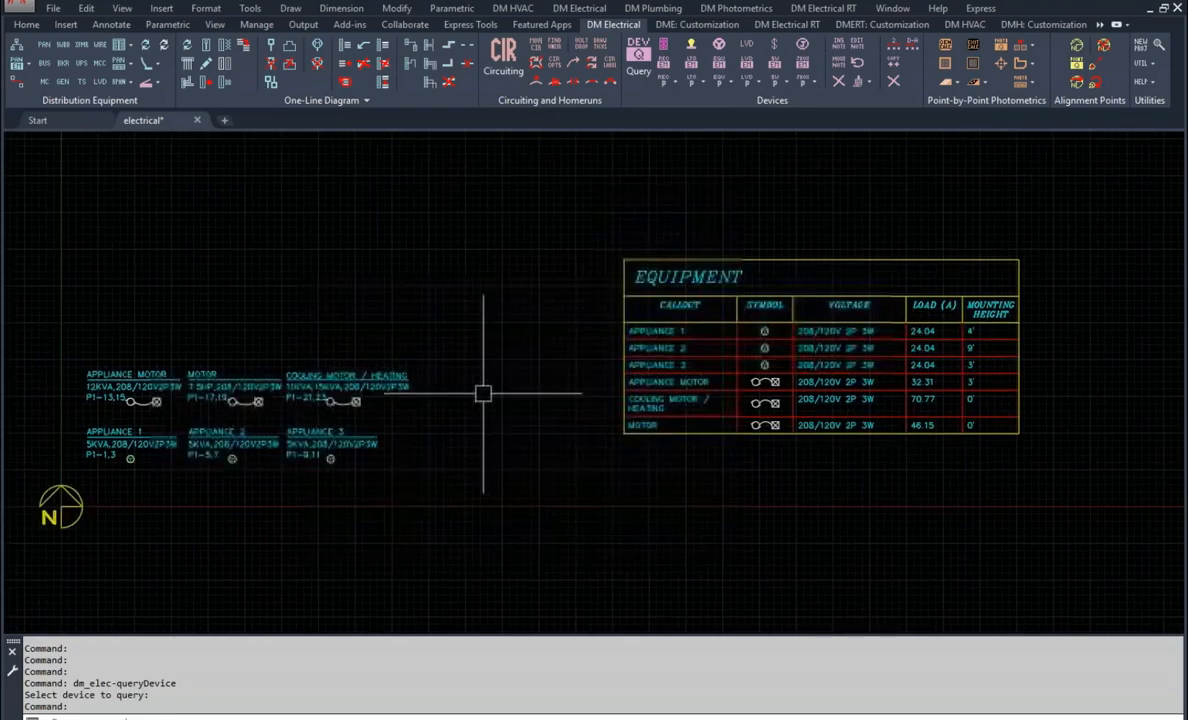
pyautogui.press('Return')
pyautogui.click(330, 402)
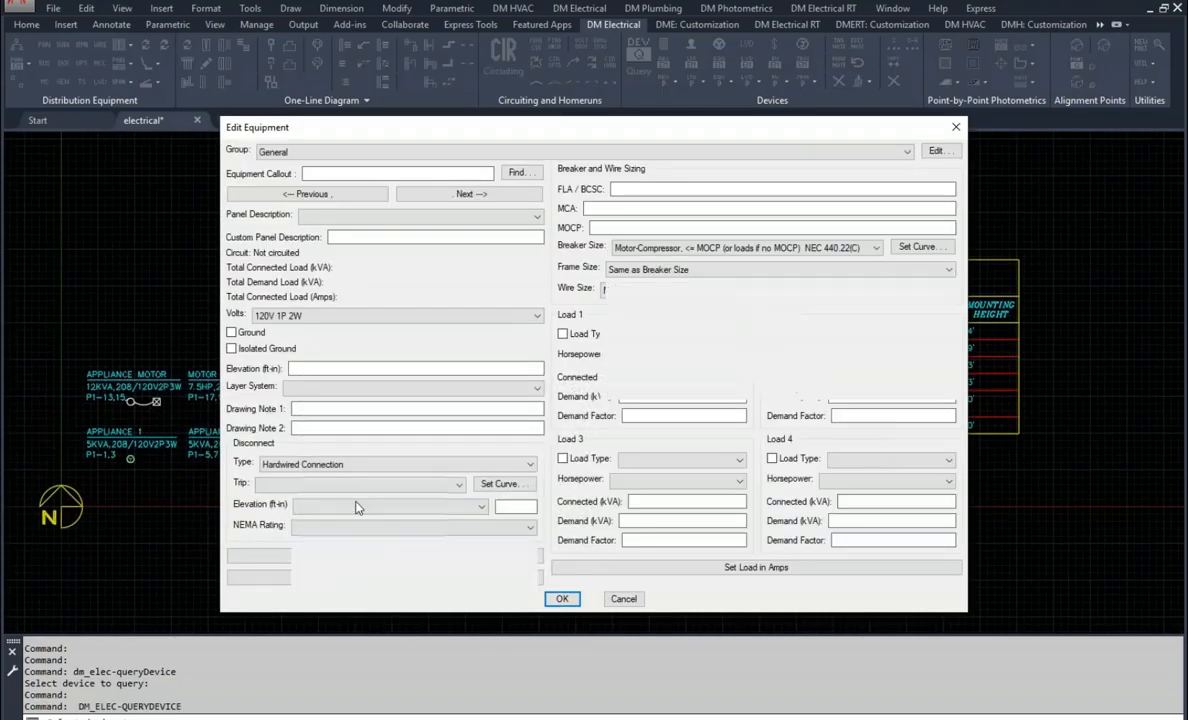
pyautogui.click(405, 552)
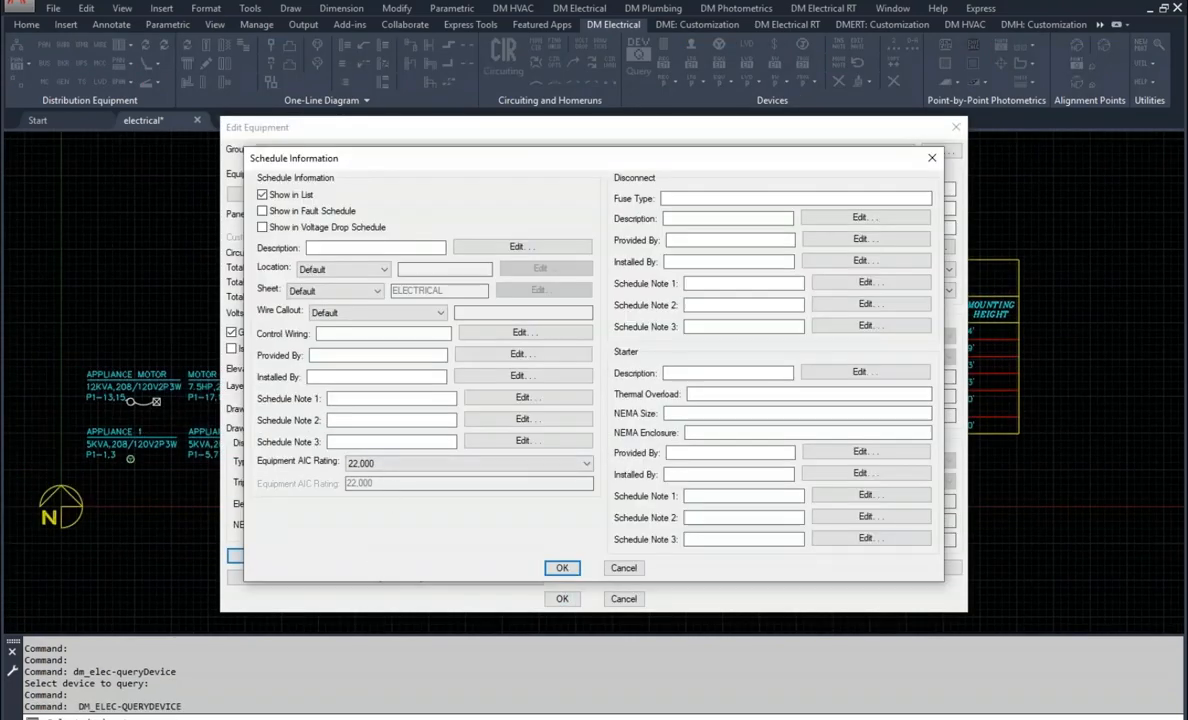
pyautogui.write("3'")
pyautogui.click(562, 567)
pyautogui.click(562, 598)
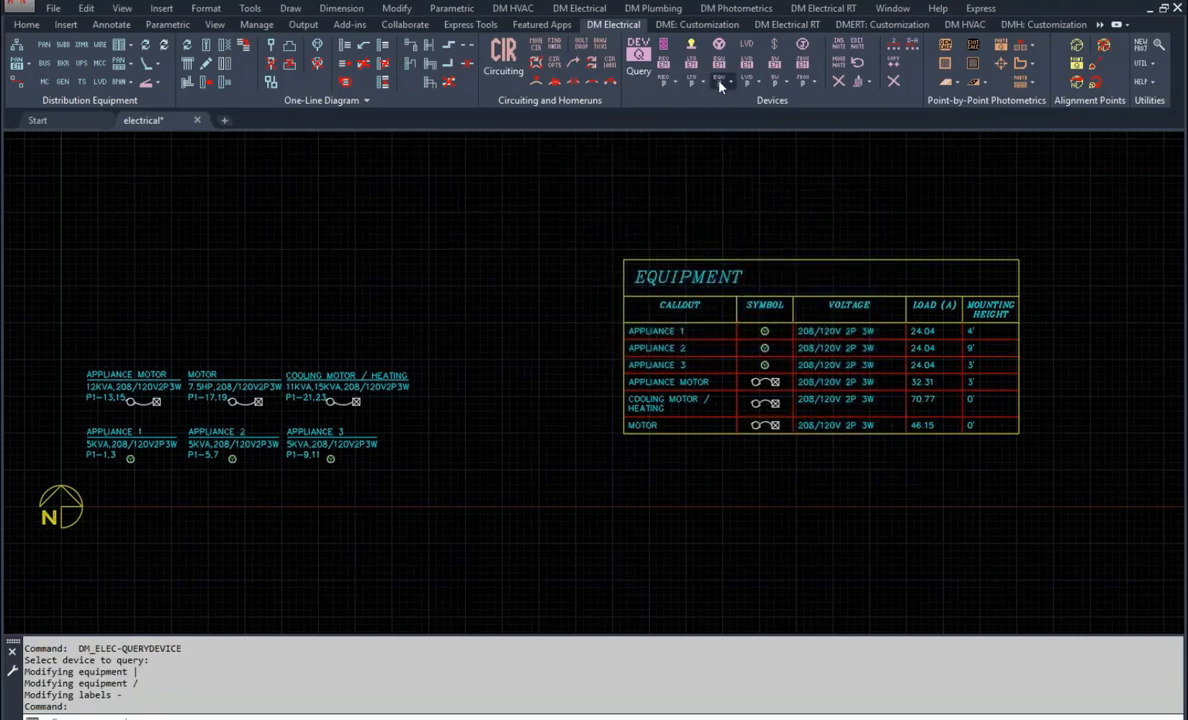
# Hide the Disconnect Mounting Height column in the General group's equipment list column settings.
pyautogui.click(719, 85)
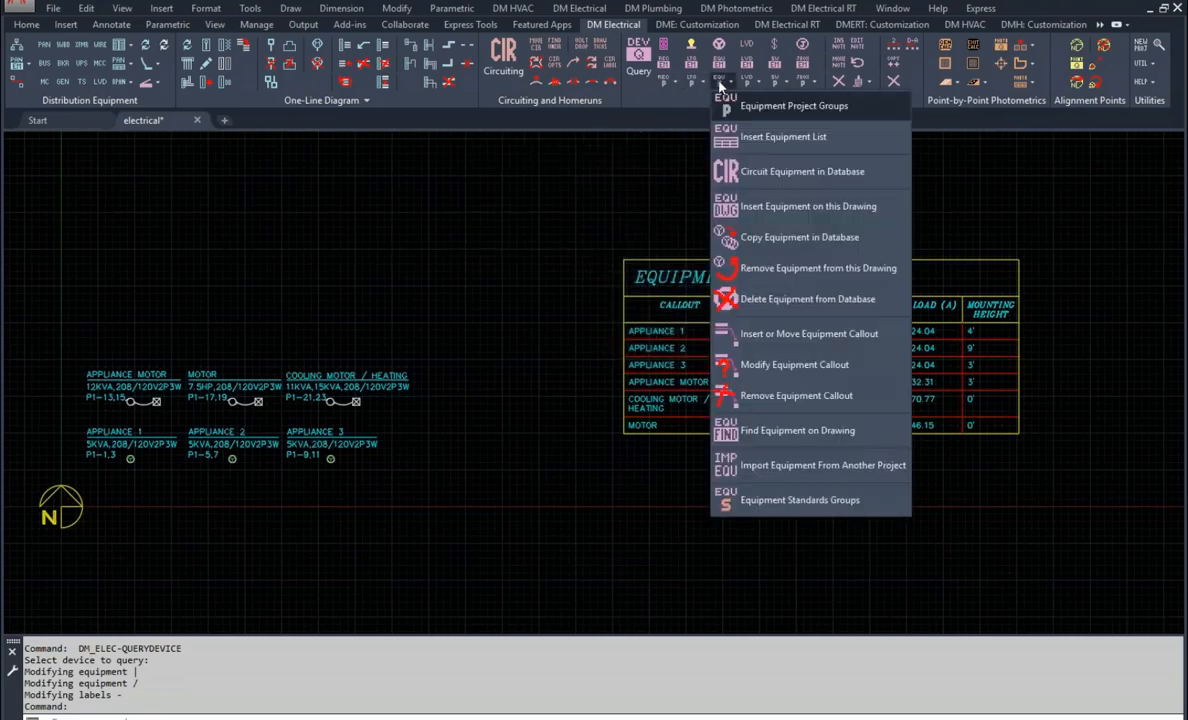
pyautogui.click(779, 140)
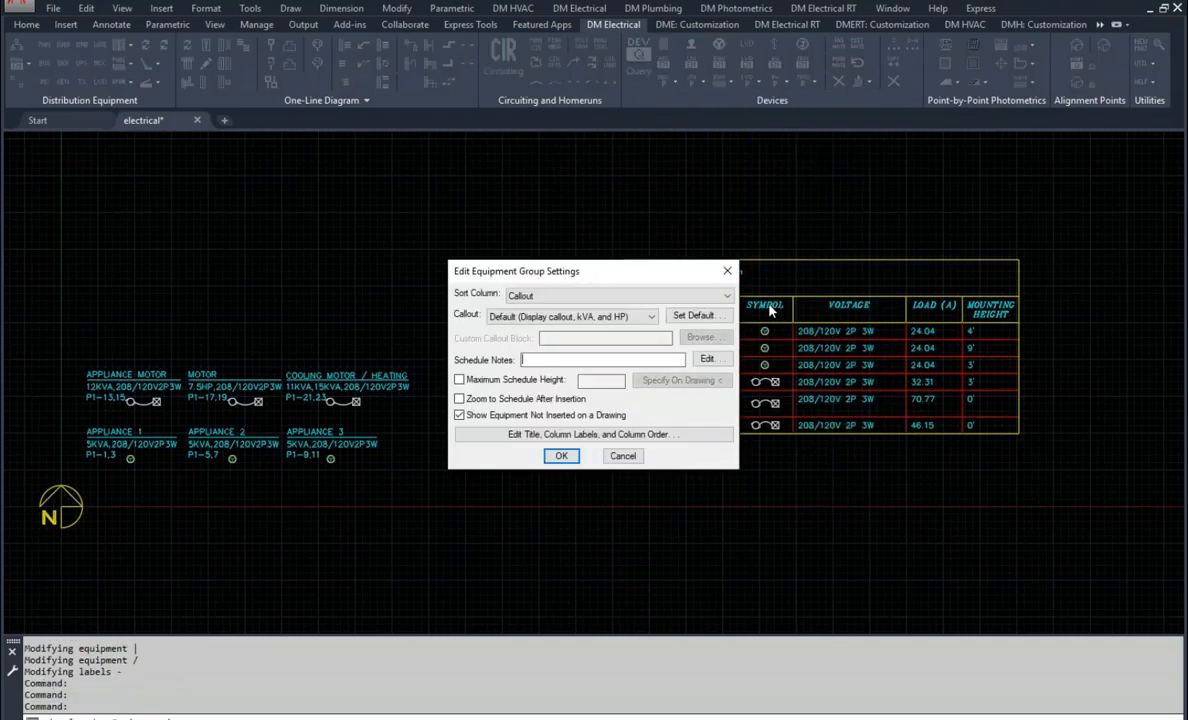
pyautogui.click(587, 434)
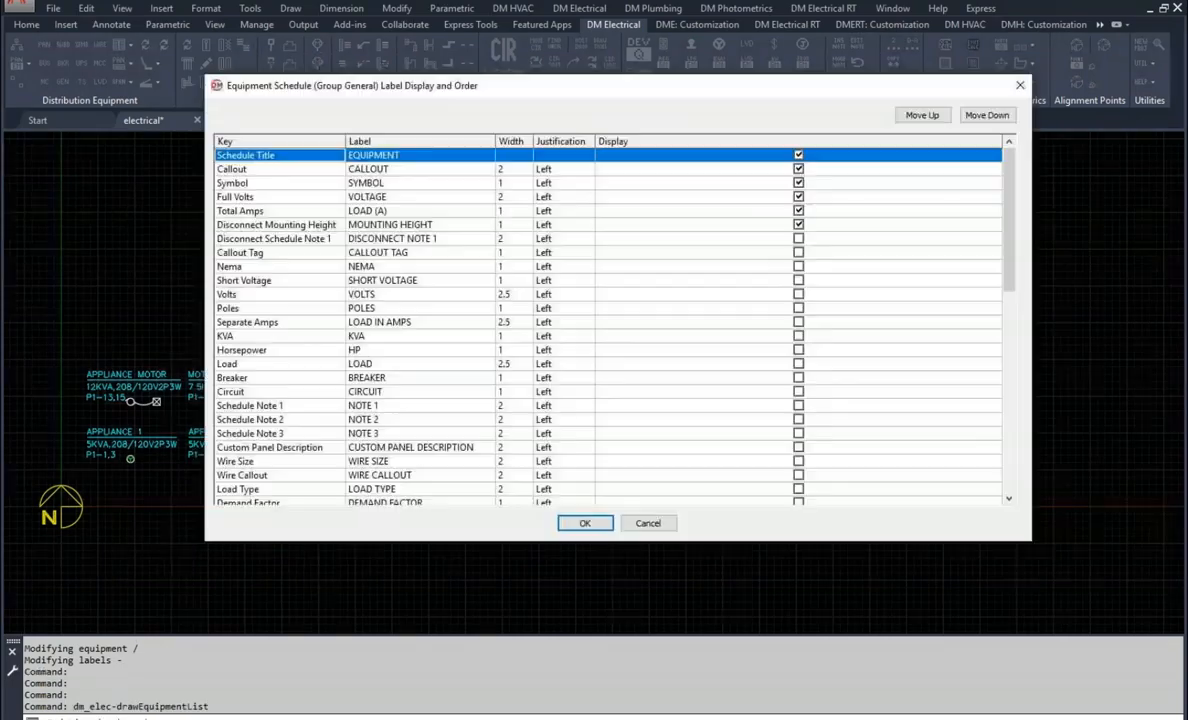
pyautogui.click(277, 236)
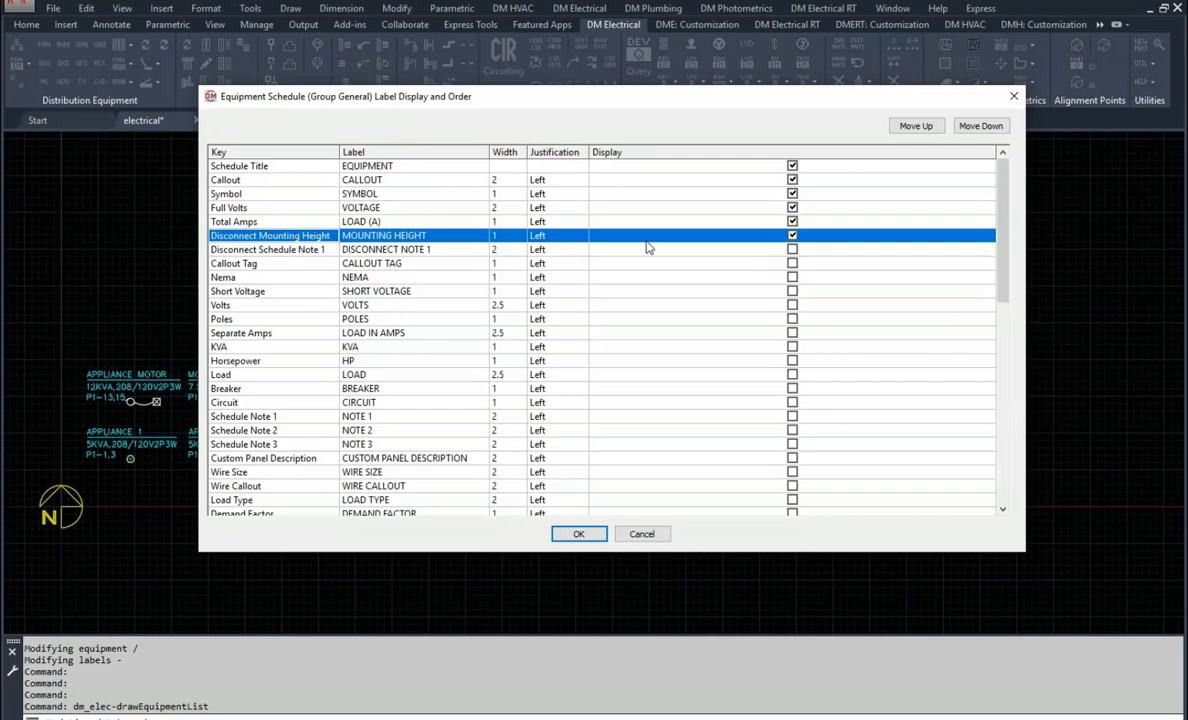
pyautogui.click(793, 236)
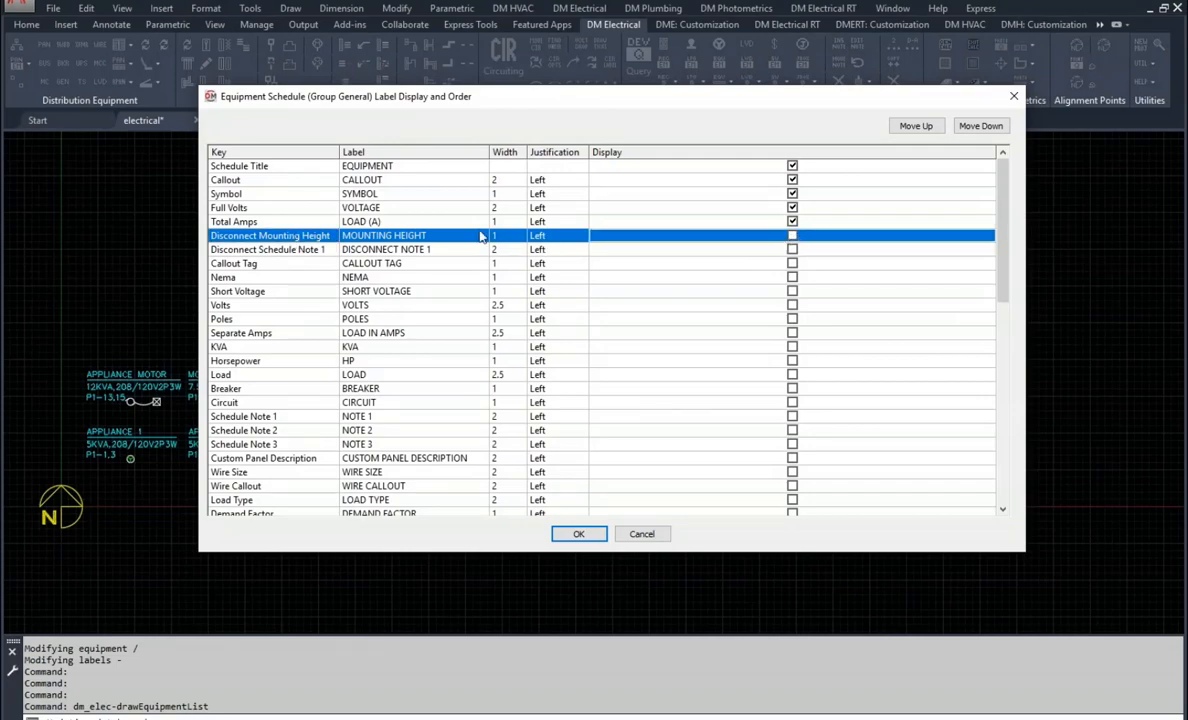
# Display the Disconnect Schedule Note 1 column with the label DISCONNECT HEIGHT, and regenerate the equipment list.
pyautogui.click(282, 254)
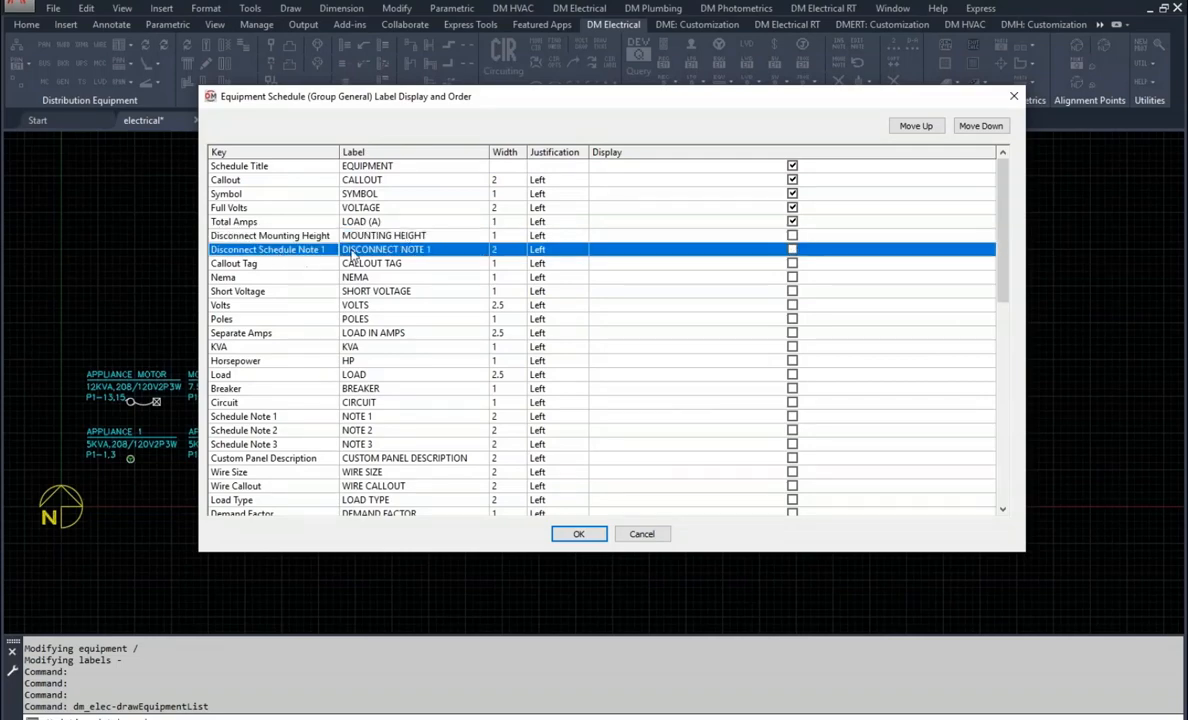
pyautogui.click(792, 250)
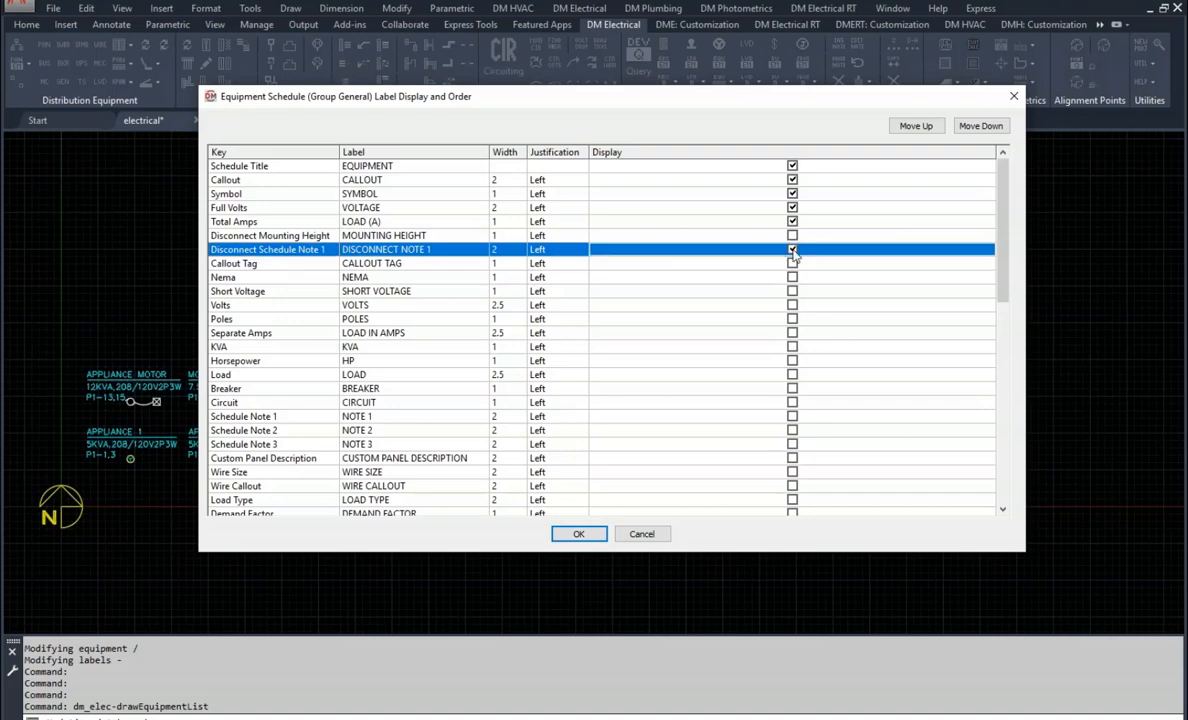
pyautogui.click(399, 250)
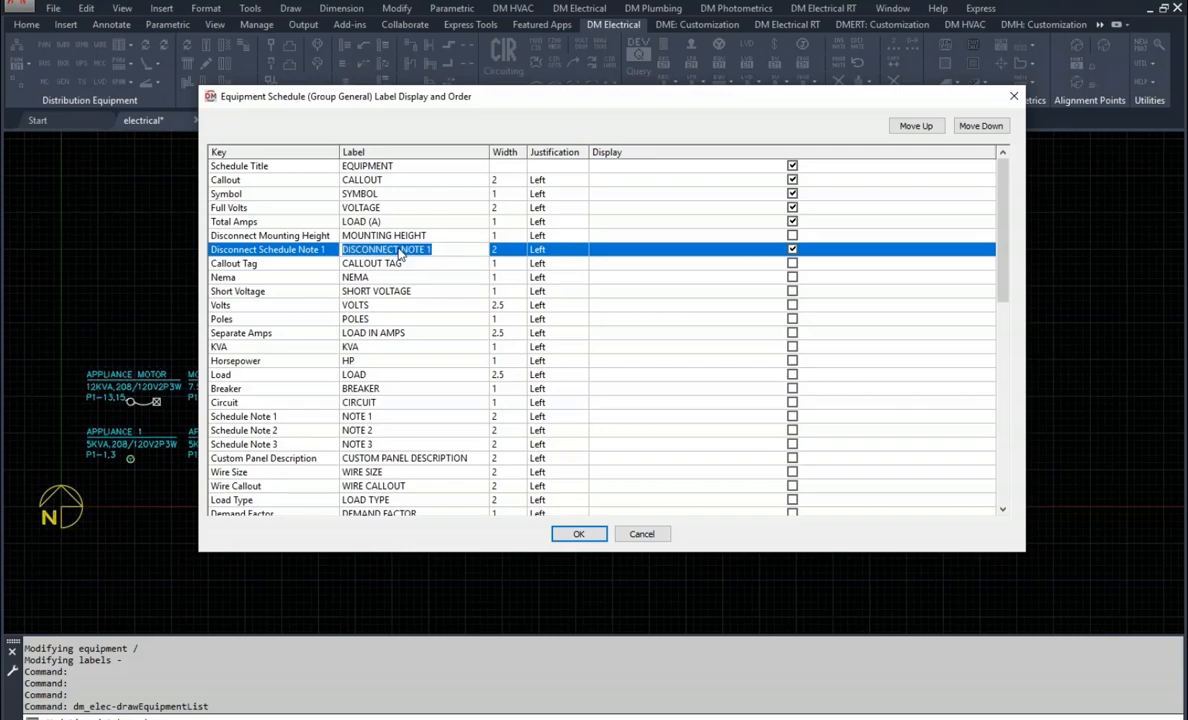
pyautogui.write('DISCONNECT HEIGHT')
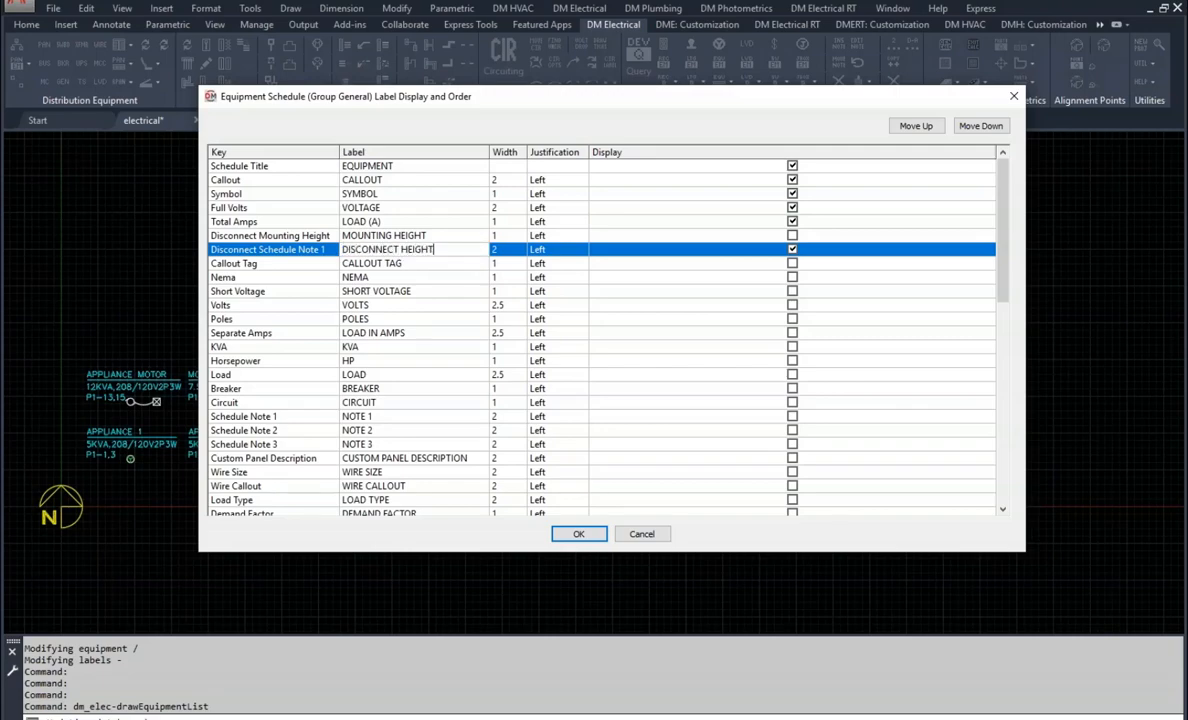
pyautogui.press('Return')
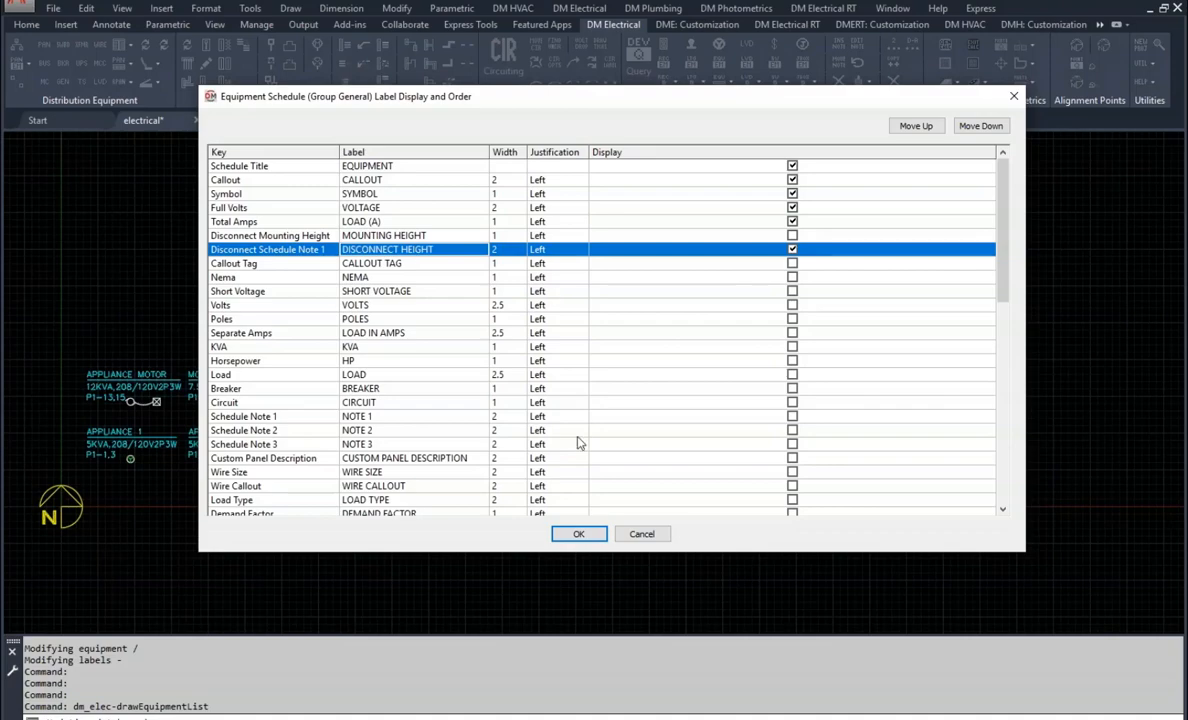
pyautogui.click(578, 534)
pyautogui.click(561, 456)
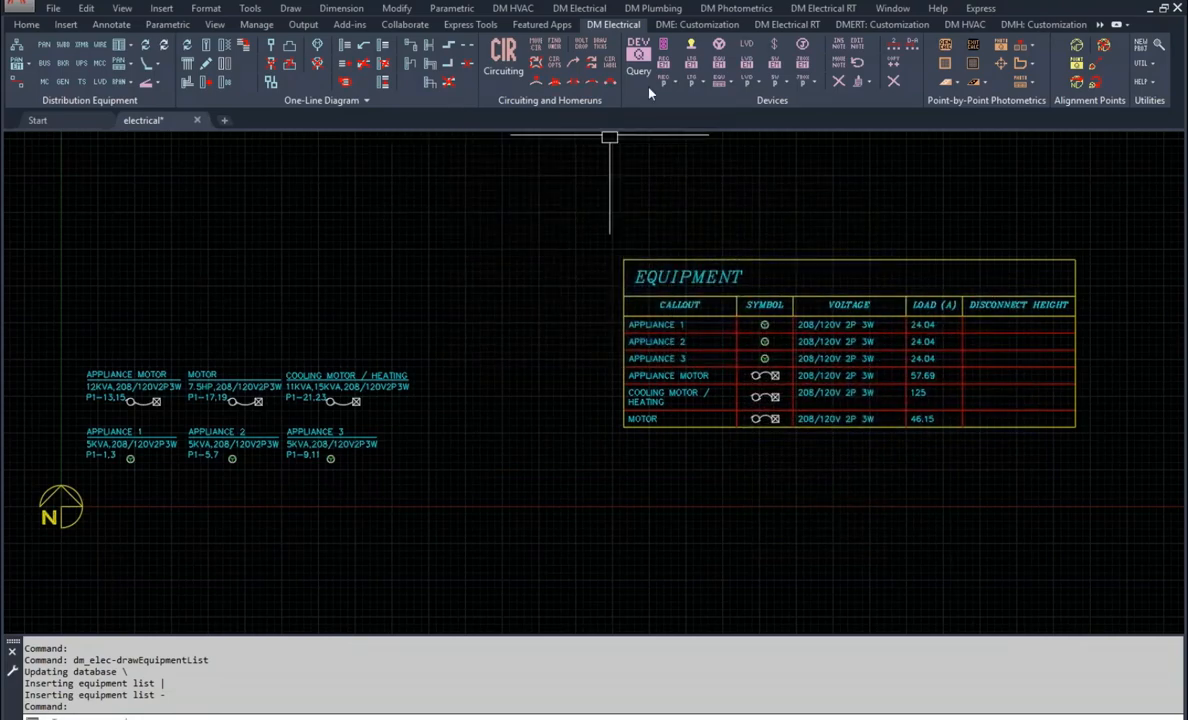
# Set the disconnect's Schedule Note 1 of APPLIANCE 3 to 3', and regenerate the equipment list with the current group settings.
pyautogui.click(638, 60)
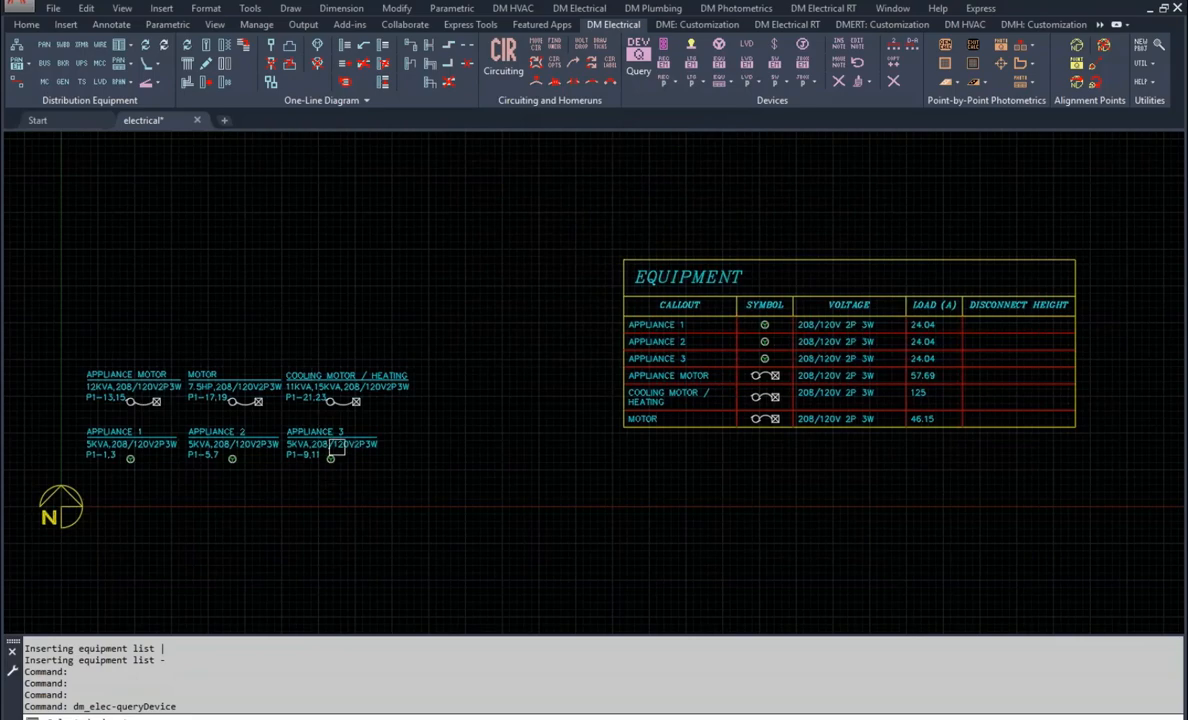
pyautogui.click(318, 436)
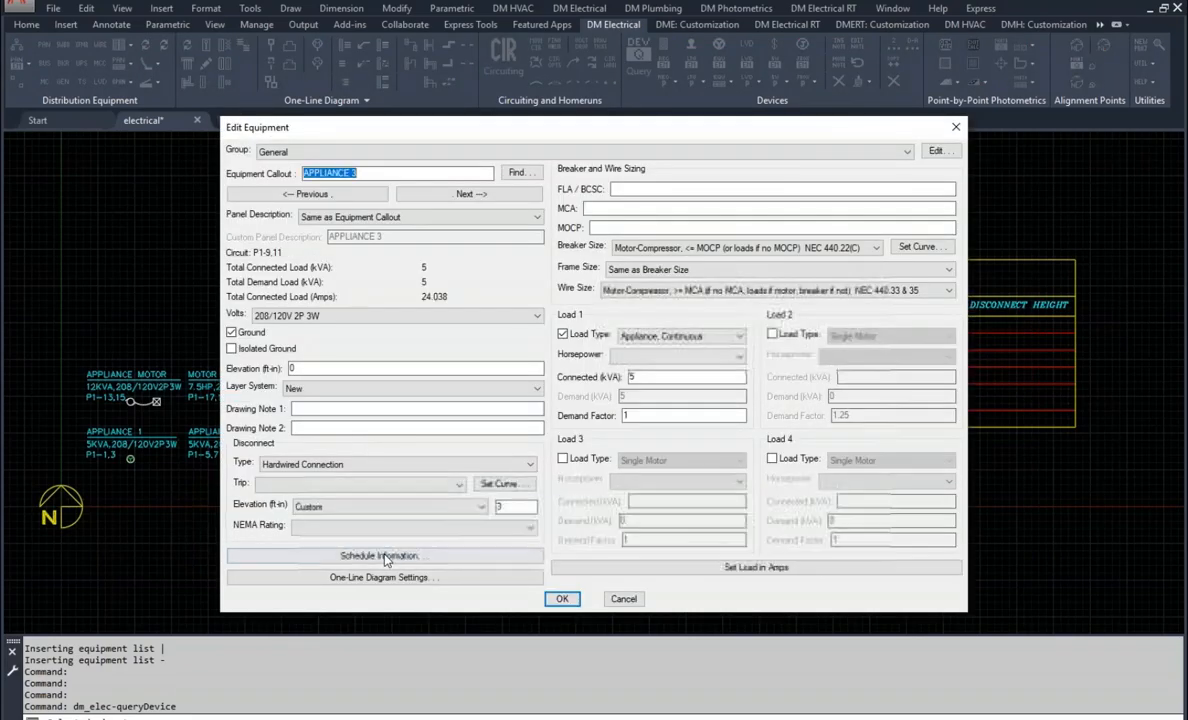
pyautogui.click(386, 557)
pyautogui.click(711, 283)
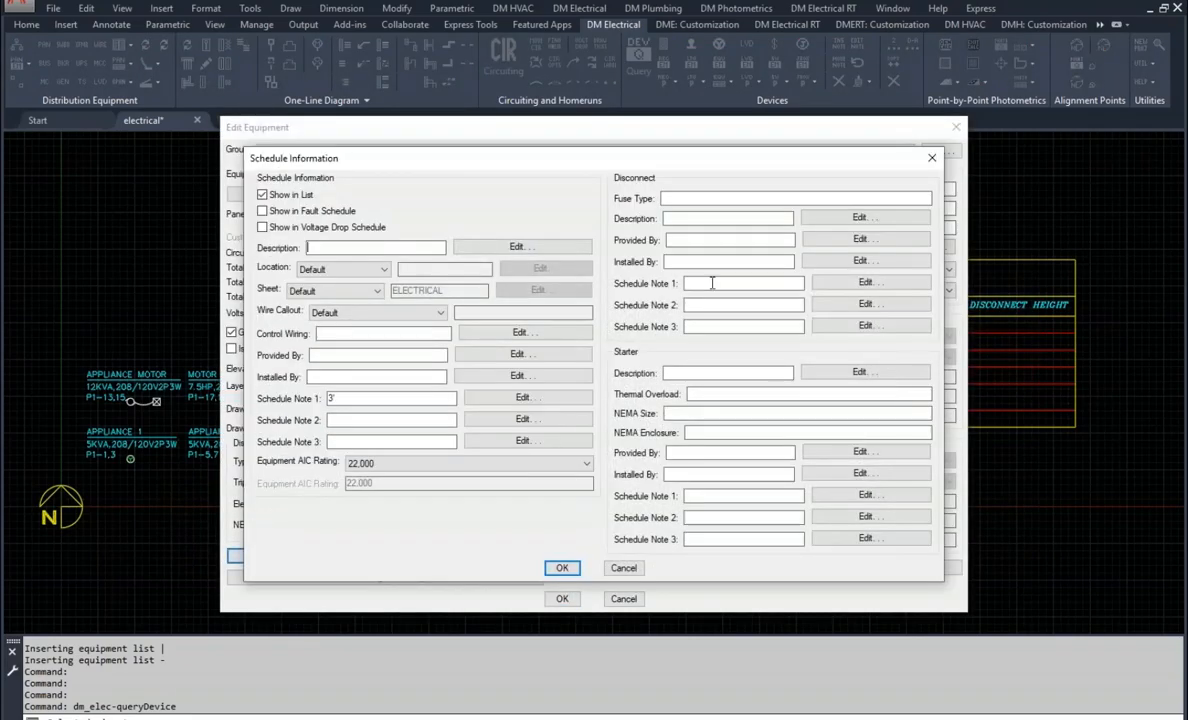
pyautogui.write("3'")
pyautogui.click(574, 567)
pyautogui.click(774, 146)
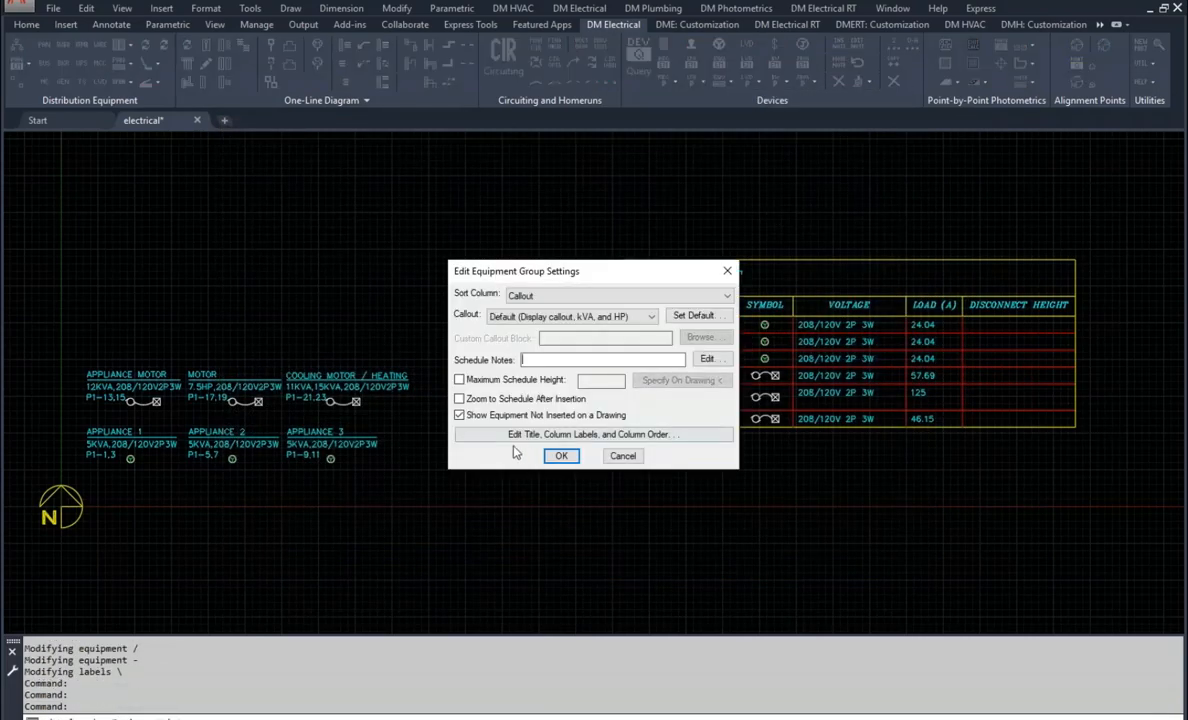
pyautogui.click(561, 455)
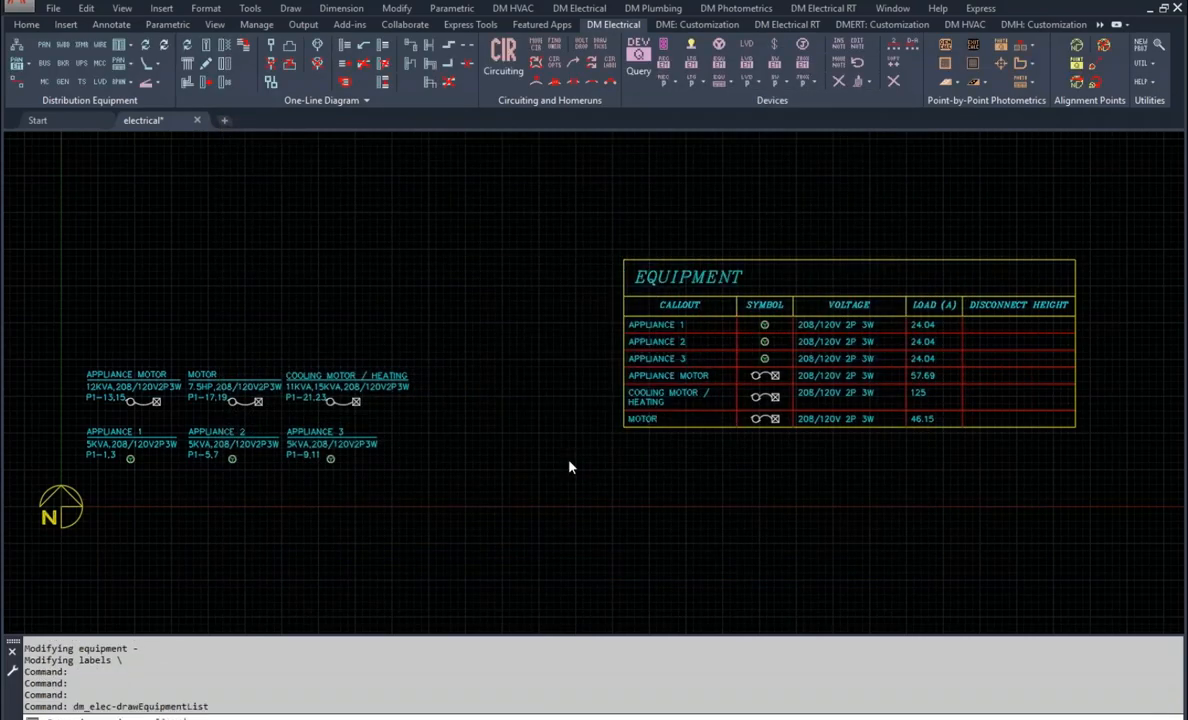